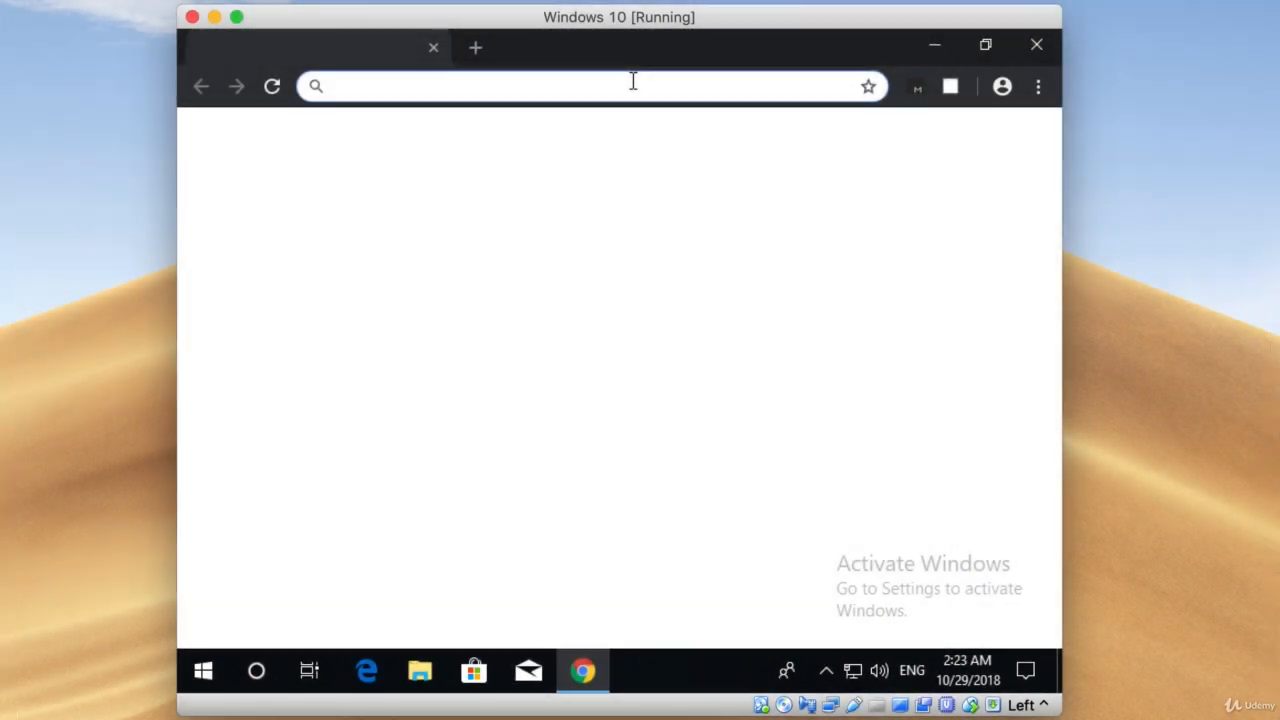
Download the Visual Studio Code installer for Windows from code.visualstudio.com and run it.
left_click(632, 81)
type("code.vi")
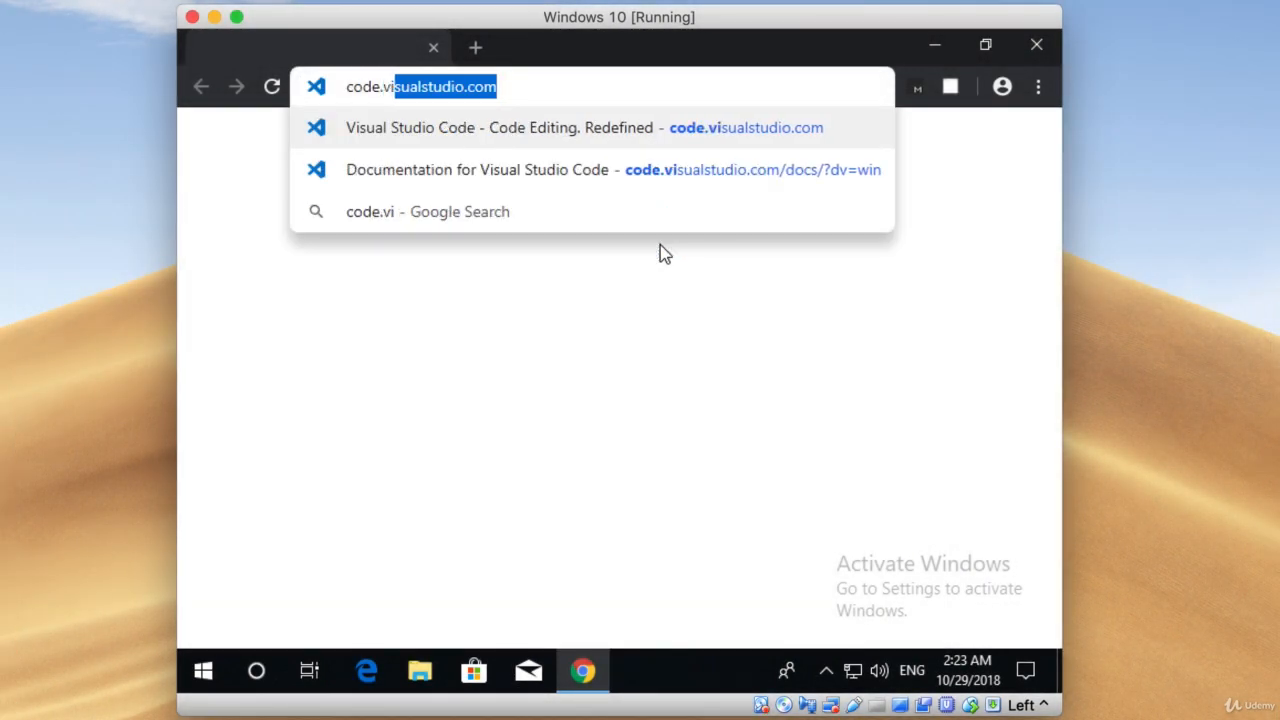
key("End")
key("Return")
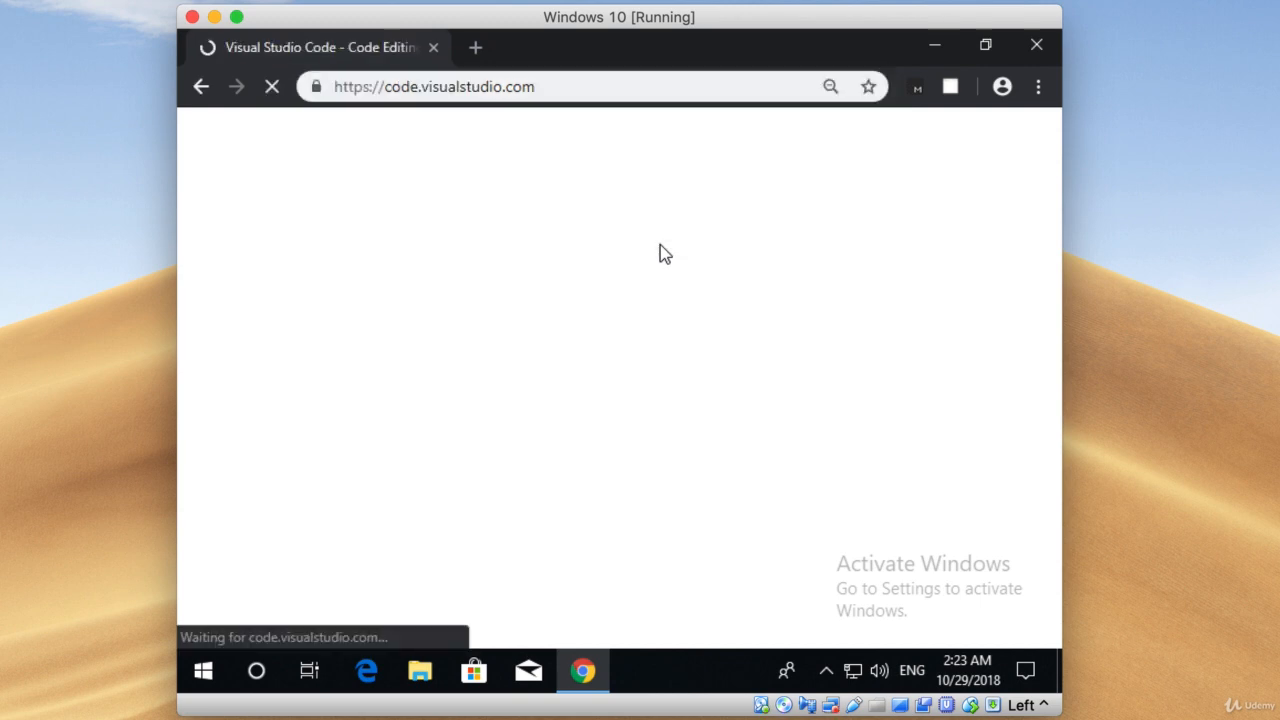
left_click(612, 442)
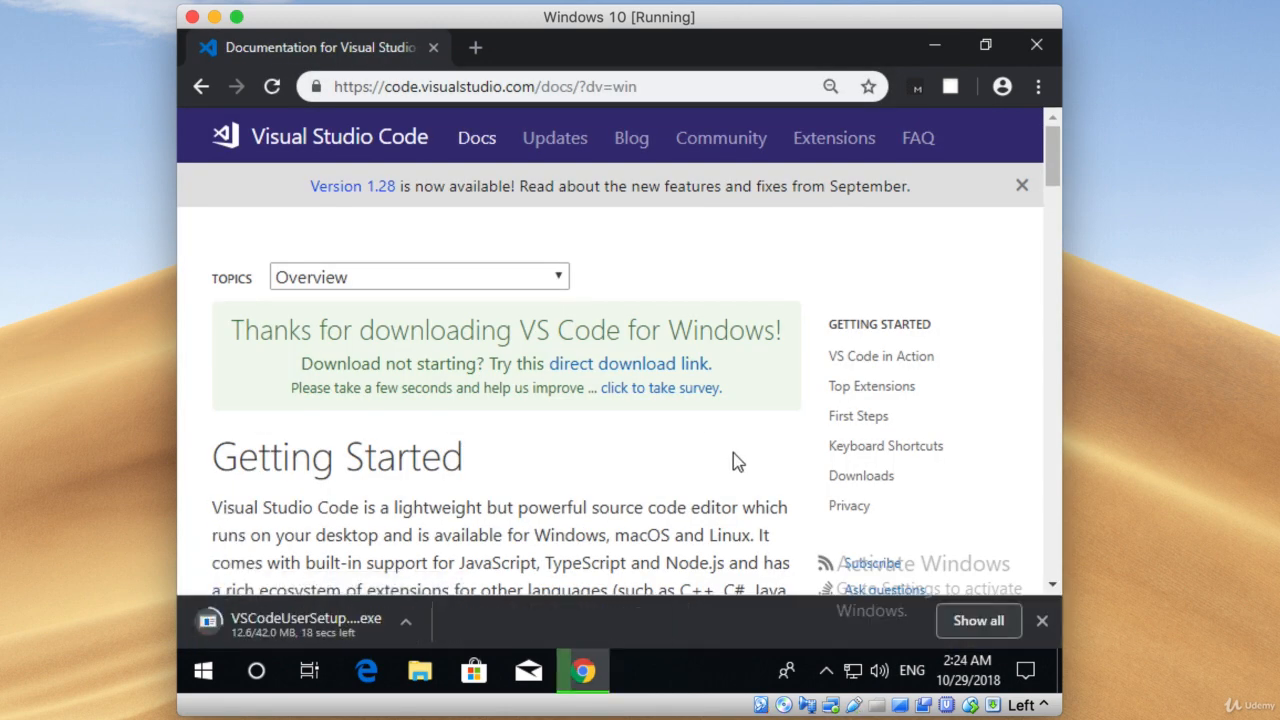
left_click(318, 624)
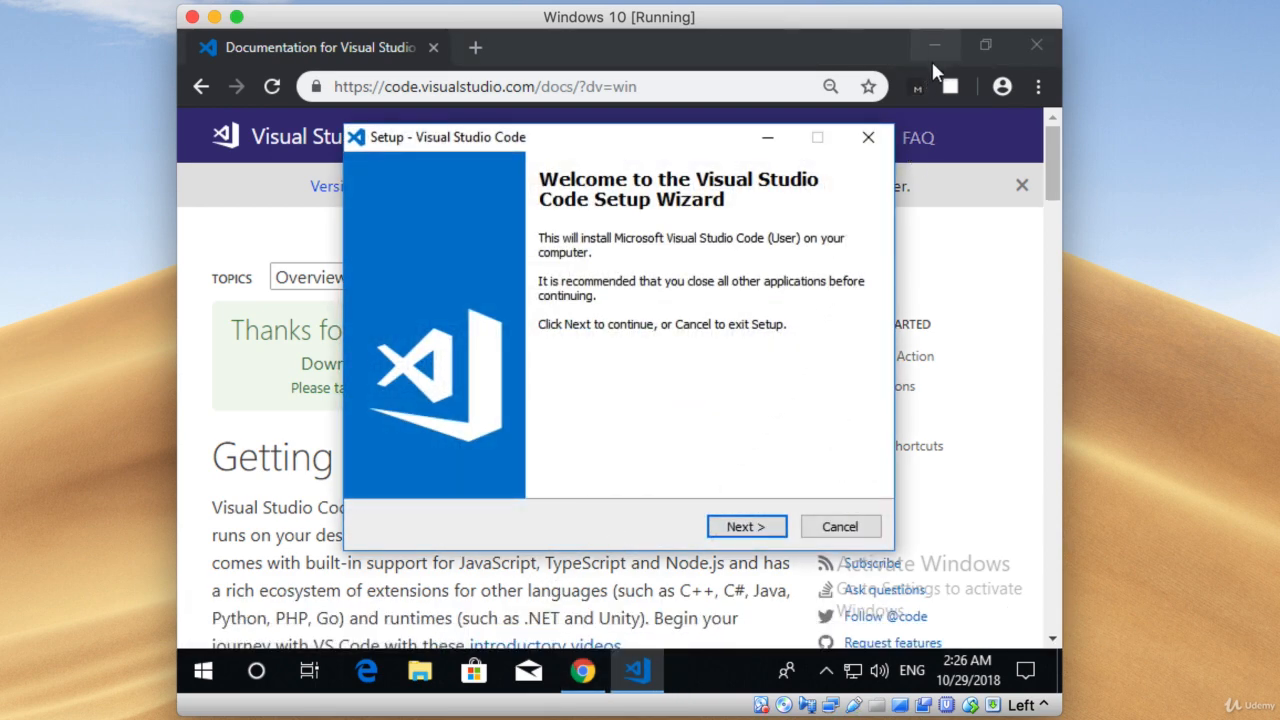
Accept the Visual Studio Code license agreement and keep the default destination and Start Menu folders.
left_click(940, 36)
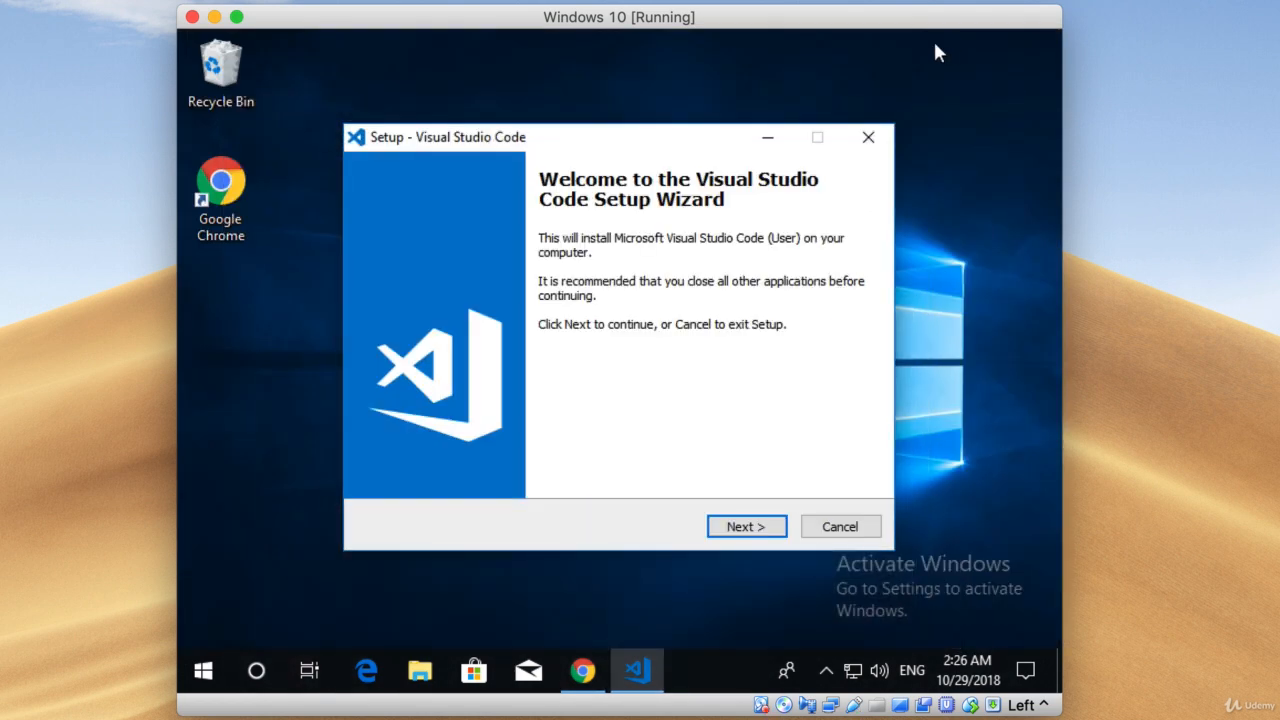
left_click(755, 532)
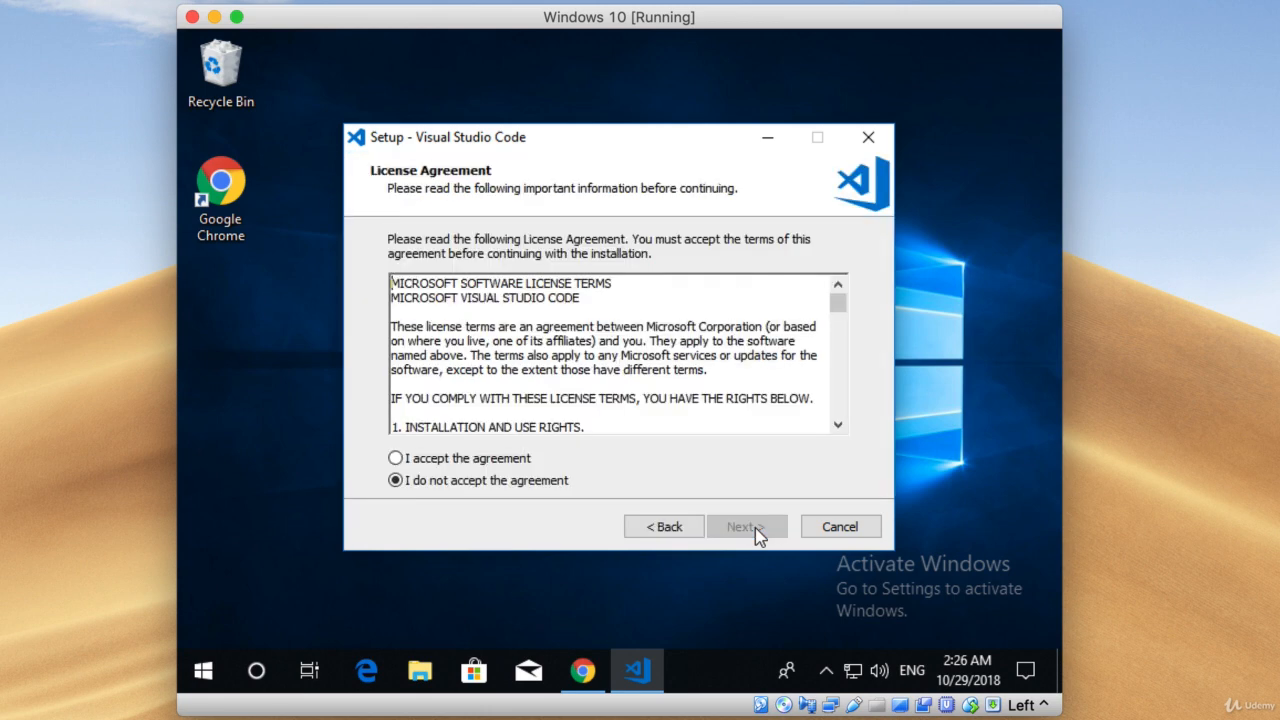
left_click(522, 461)
left_click(762, 527)
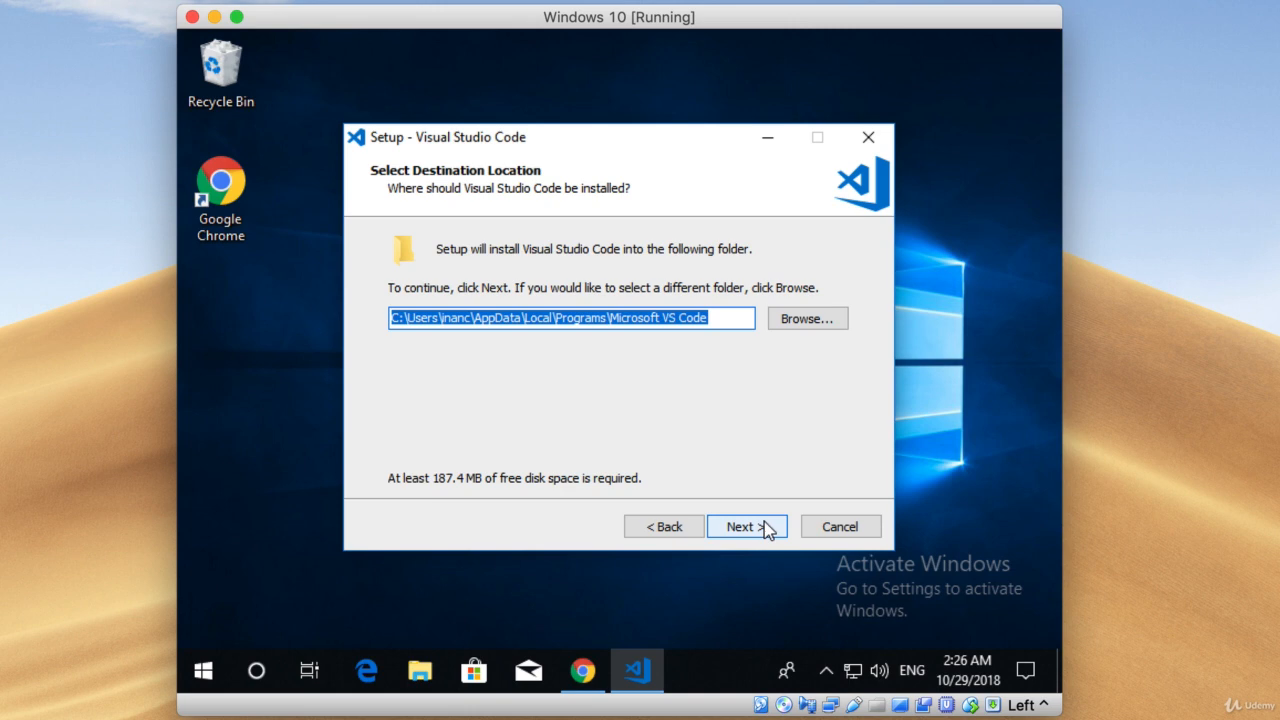
left_click(762, 527)
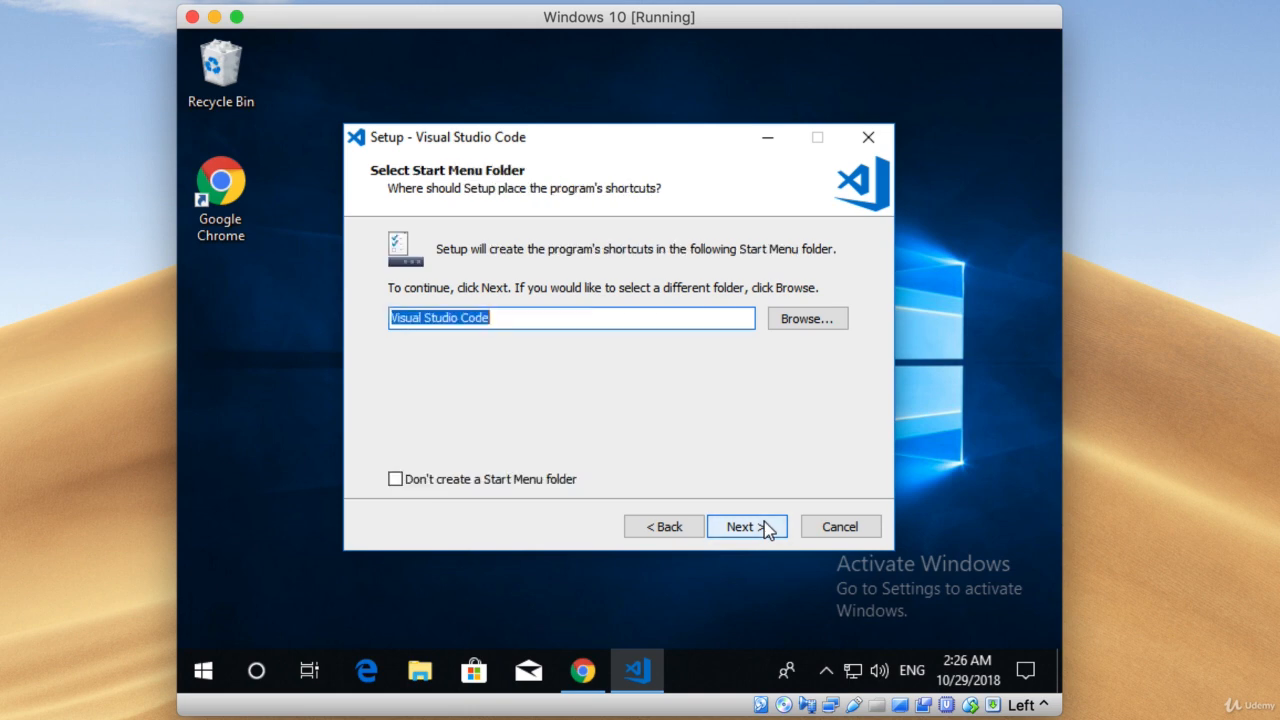
left_click(763, 524)
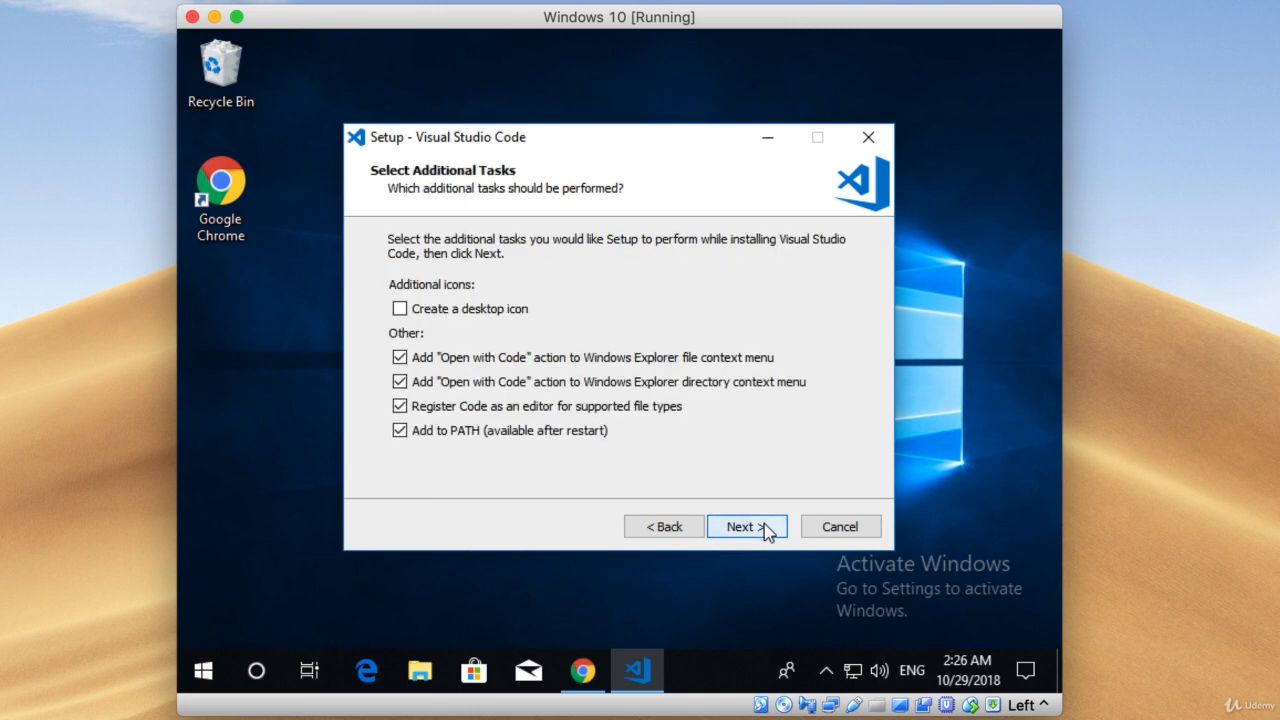
Install Visual Studio Code with a desktop icon added, and finish the setup without launching the program.
left_click(517, 313)
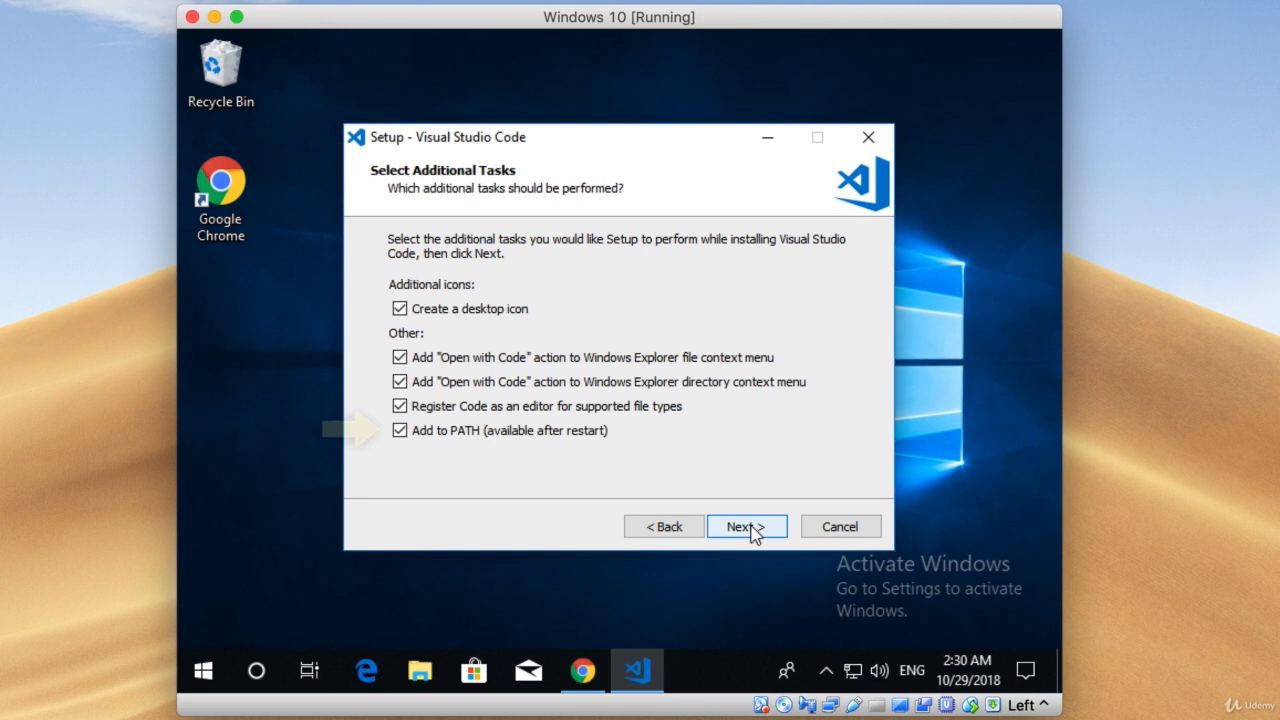
left_click(752, 530)
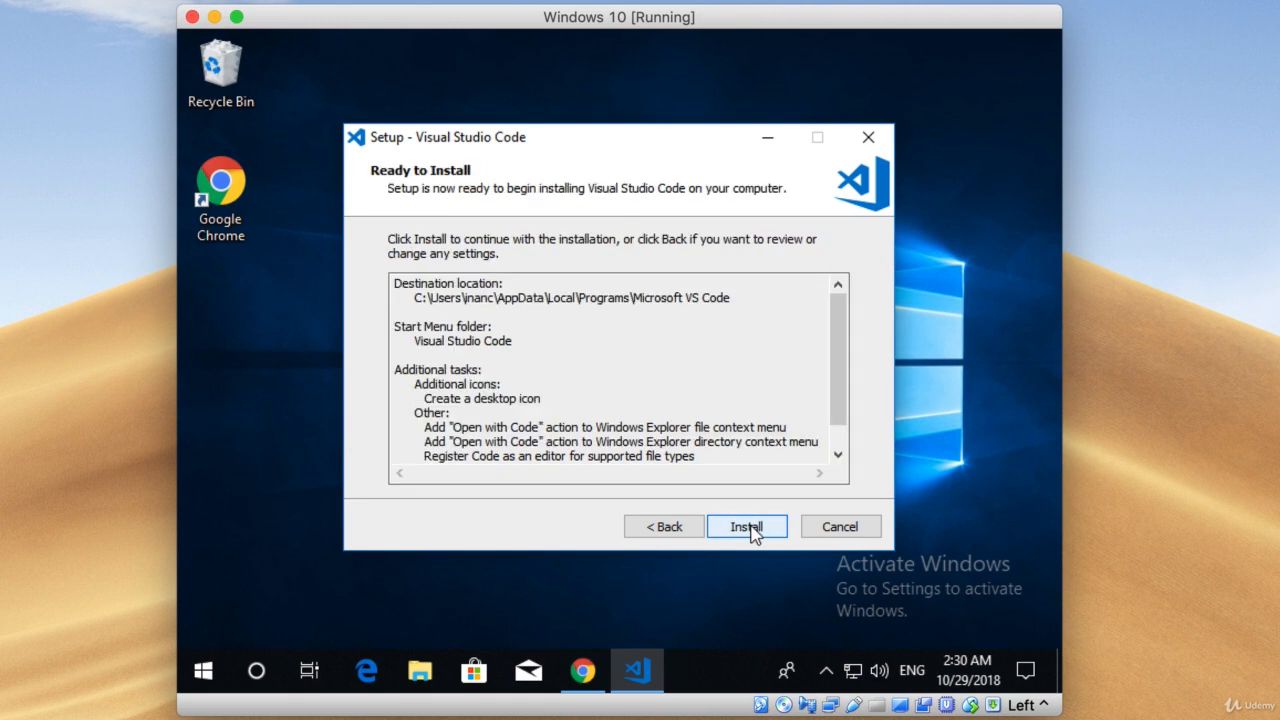
left_click(750, 528)
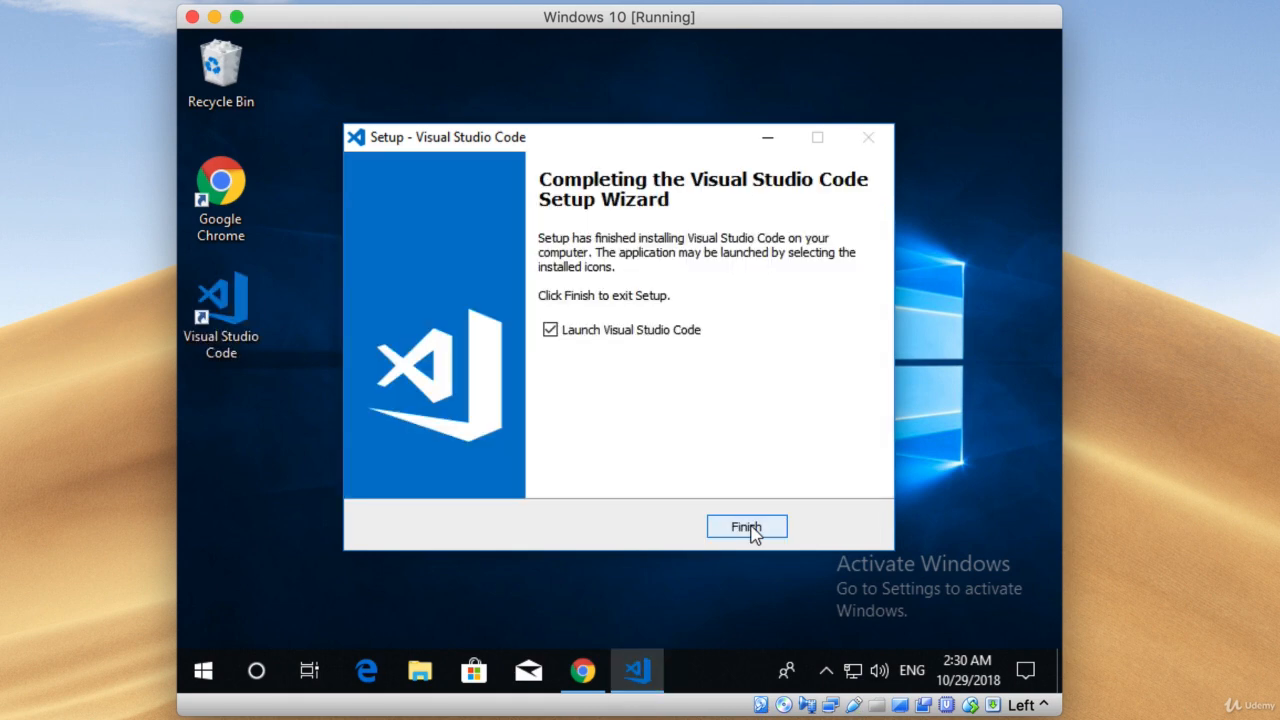
left_click(686, 331)
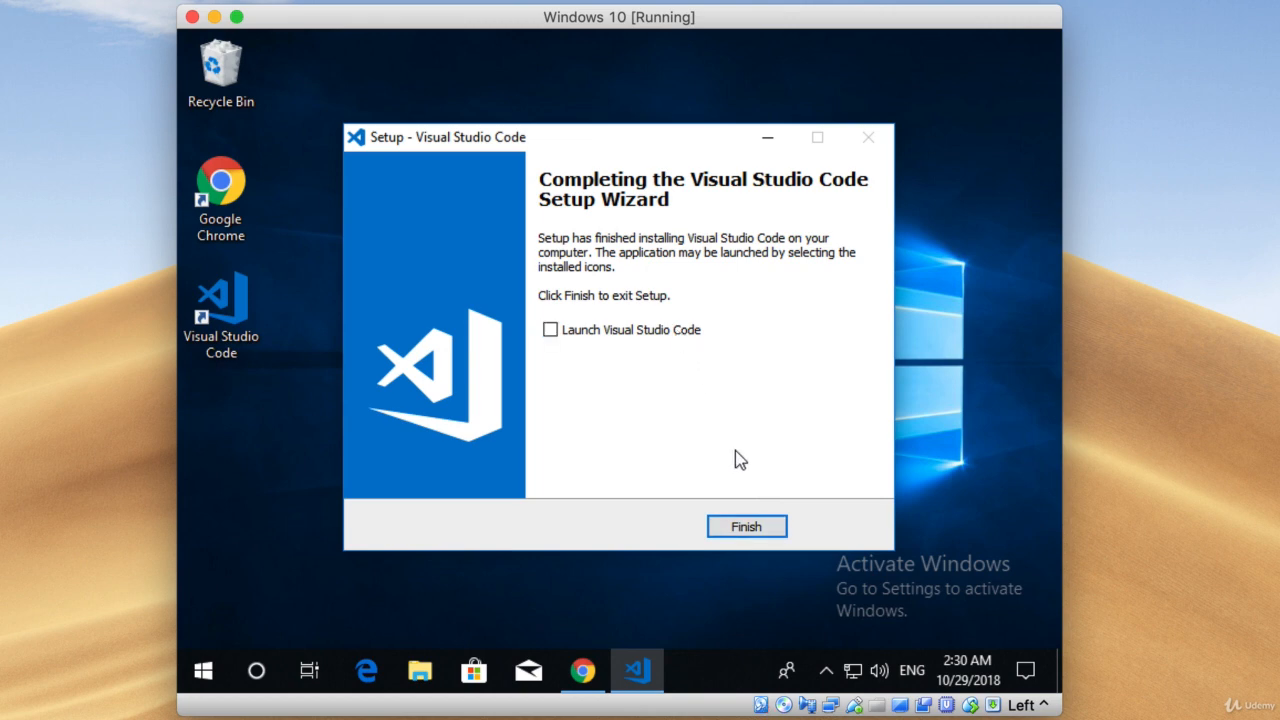
left_click(748, 528)
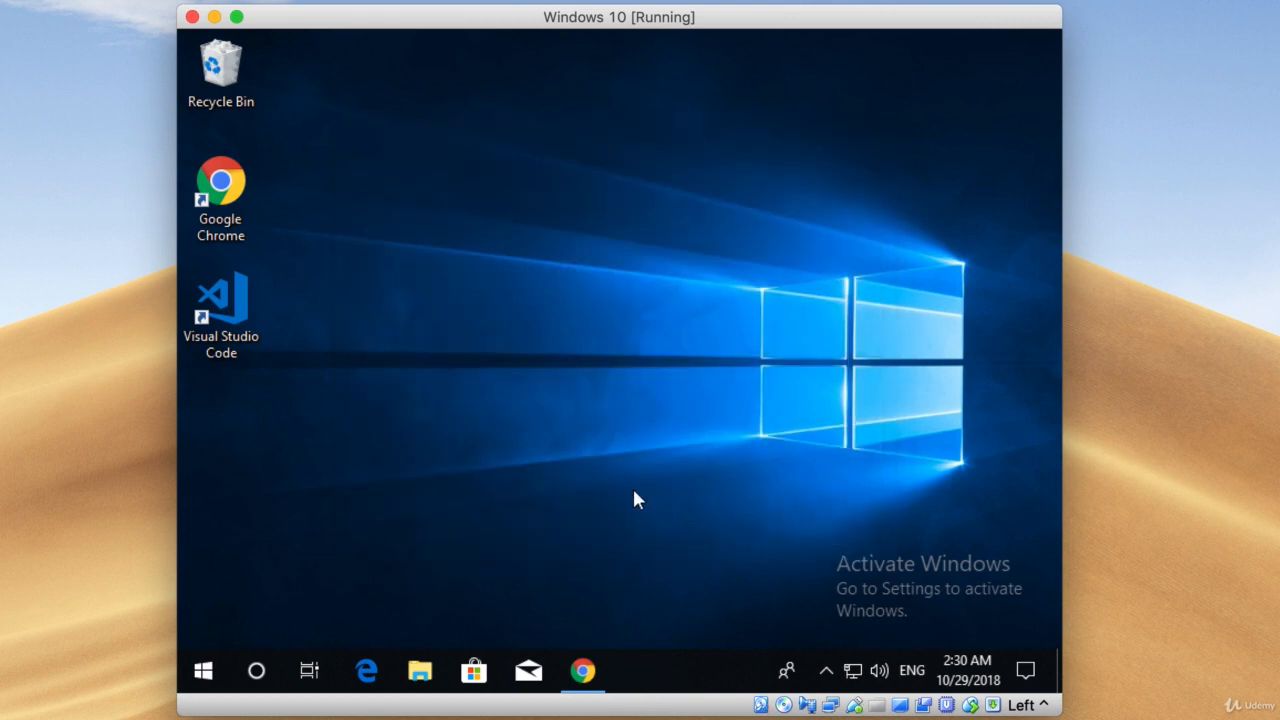
Switch to Chrome, download the Git for Windows installer from gitforwindows.org and run it.
left_click(600, 662)
left_click(580, 84)
type("gitfor")
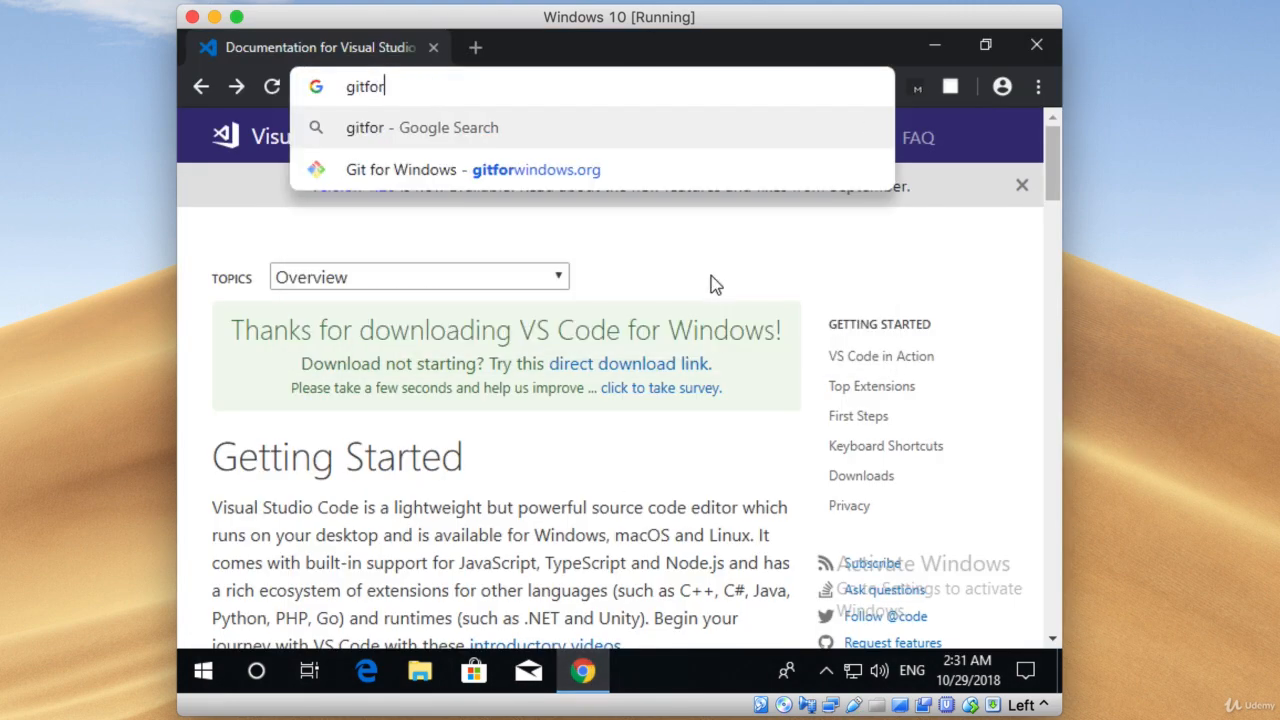
type("windows.org")
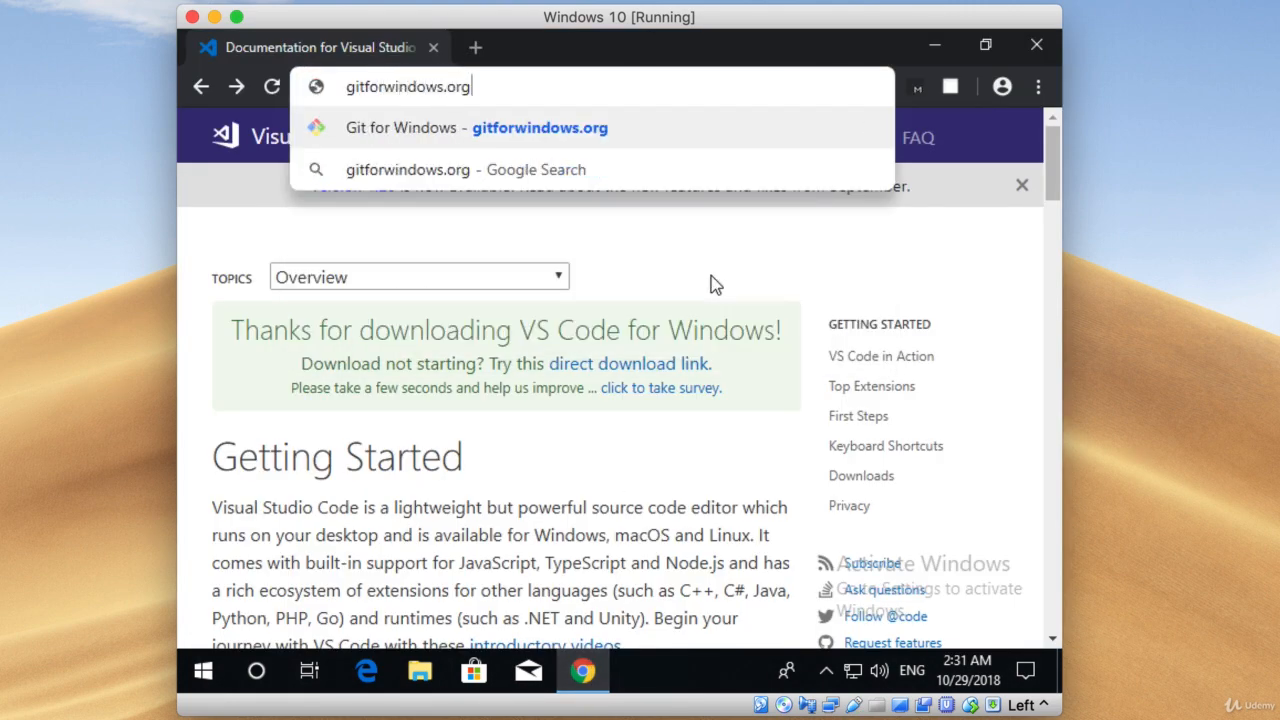
key("Return")
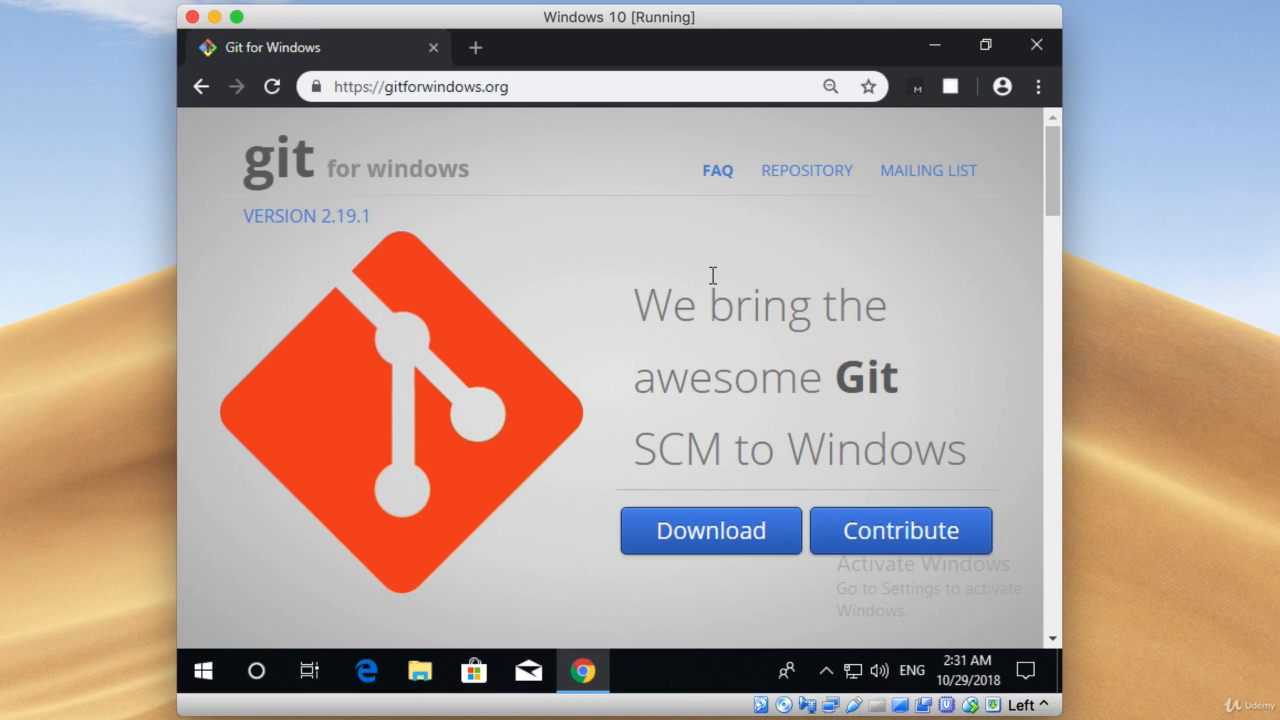
left_click(722, 540)
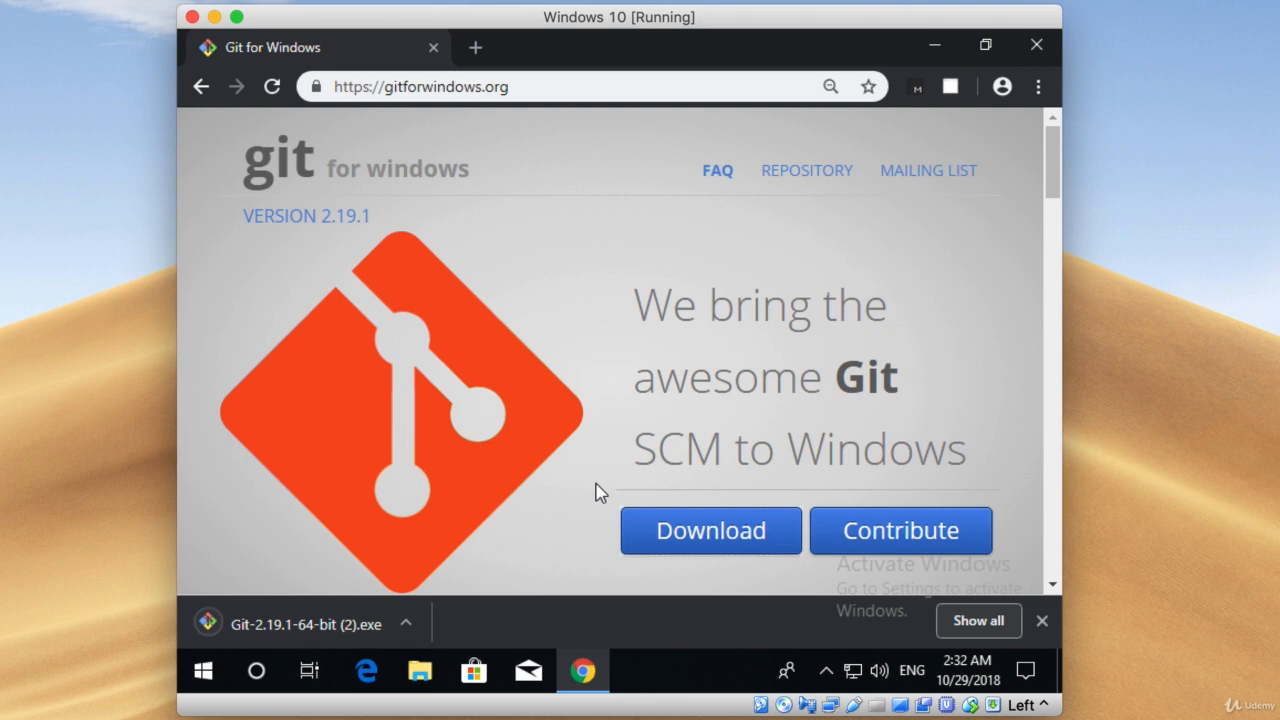
left_click(344, 620)
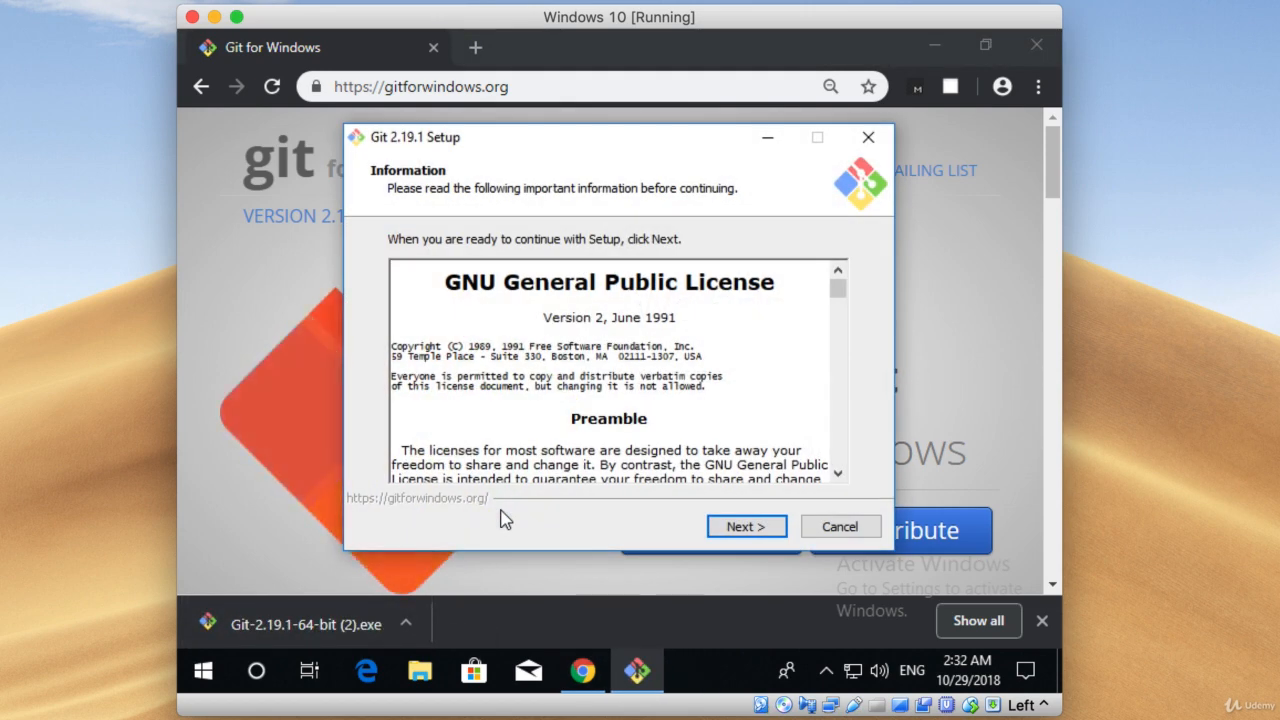
Proceed through the Git license and default location, and add the Additional icons component, including the desktop icon.
left_click(936, 47)
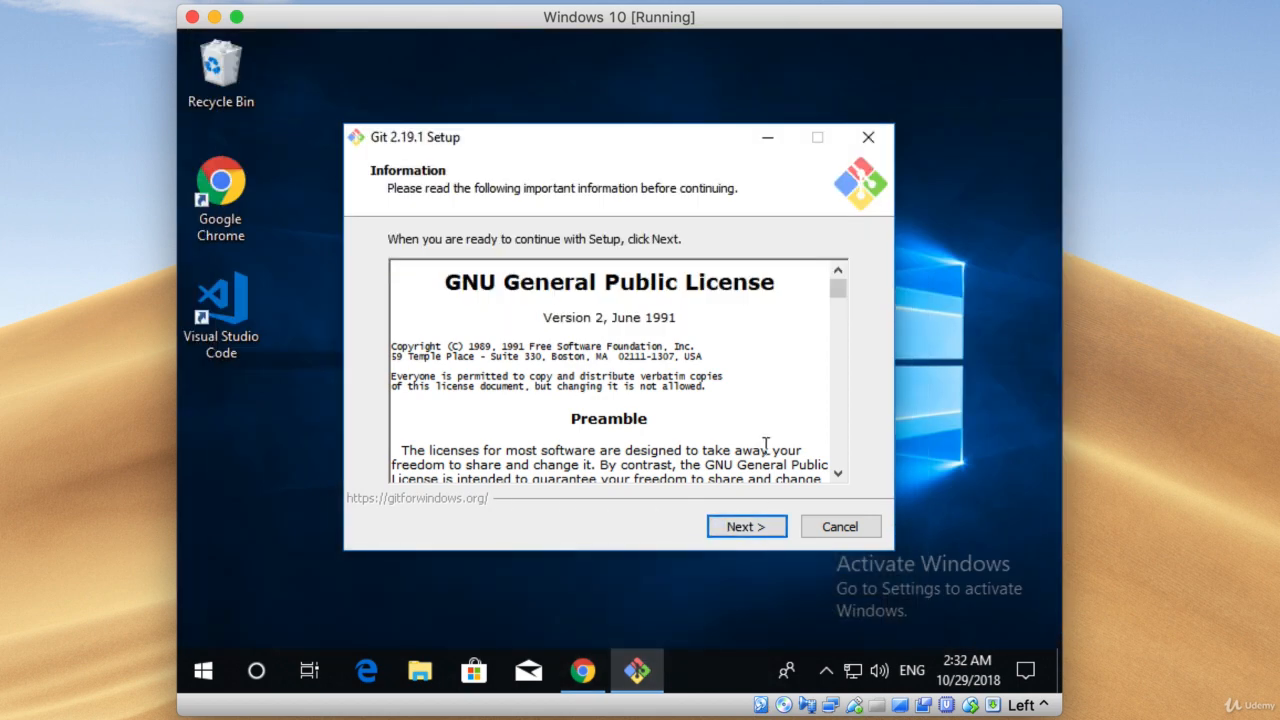
left_click(760, 531)
left_click(760, 530)
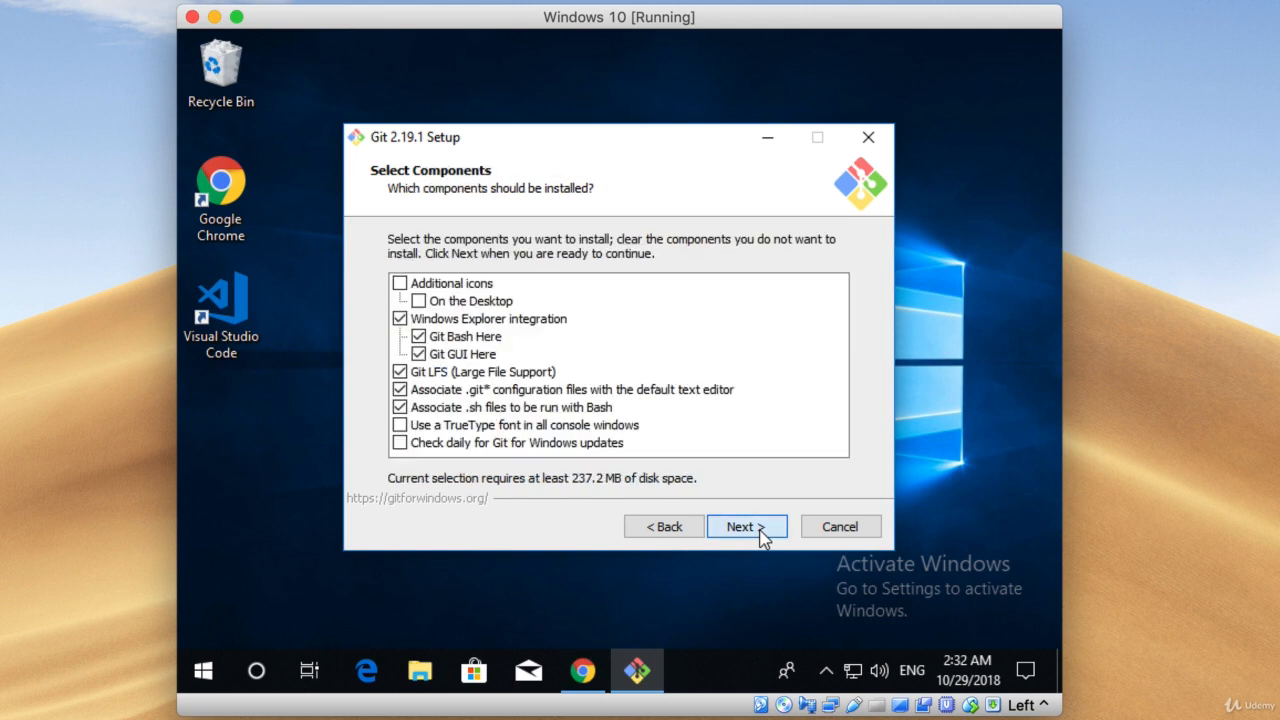
left_click(476, 284)
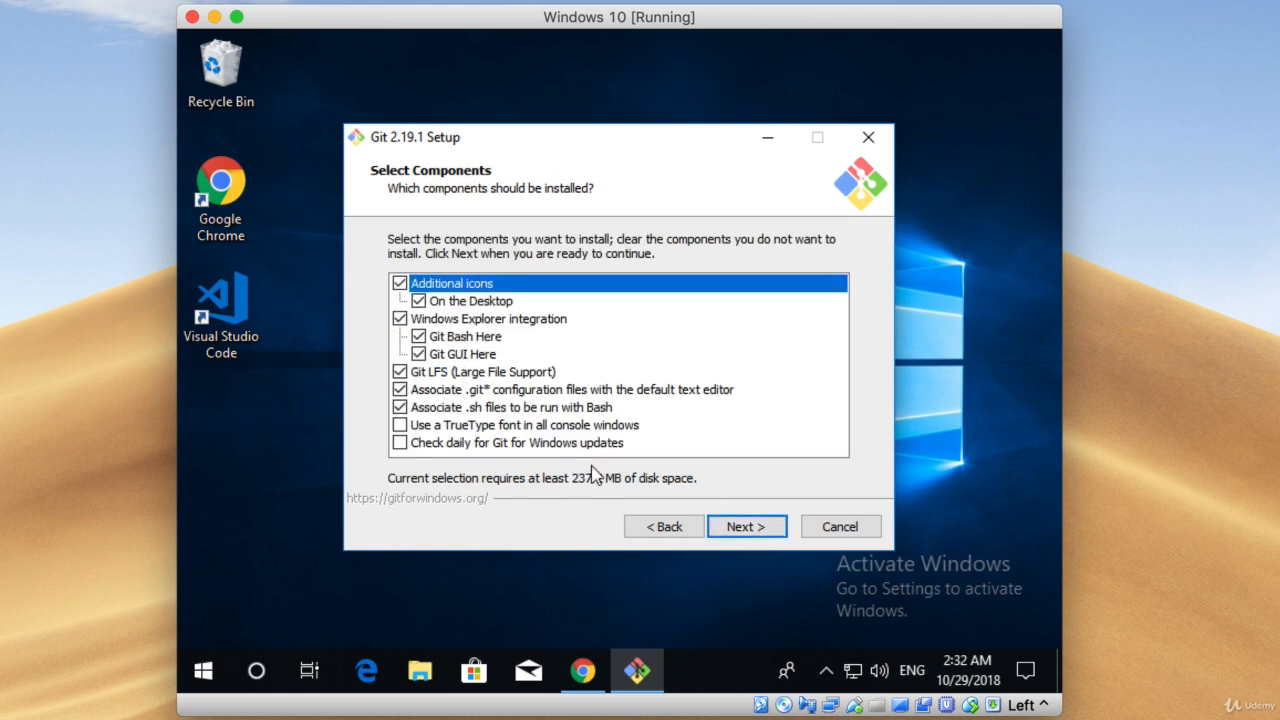
left_click(746, 527)
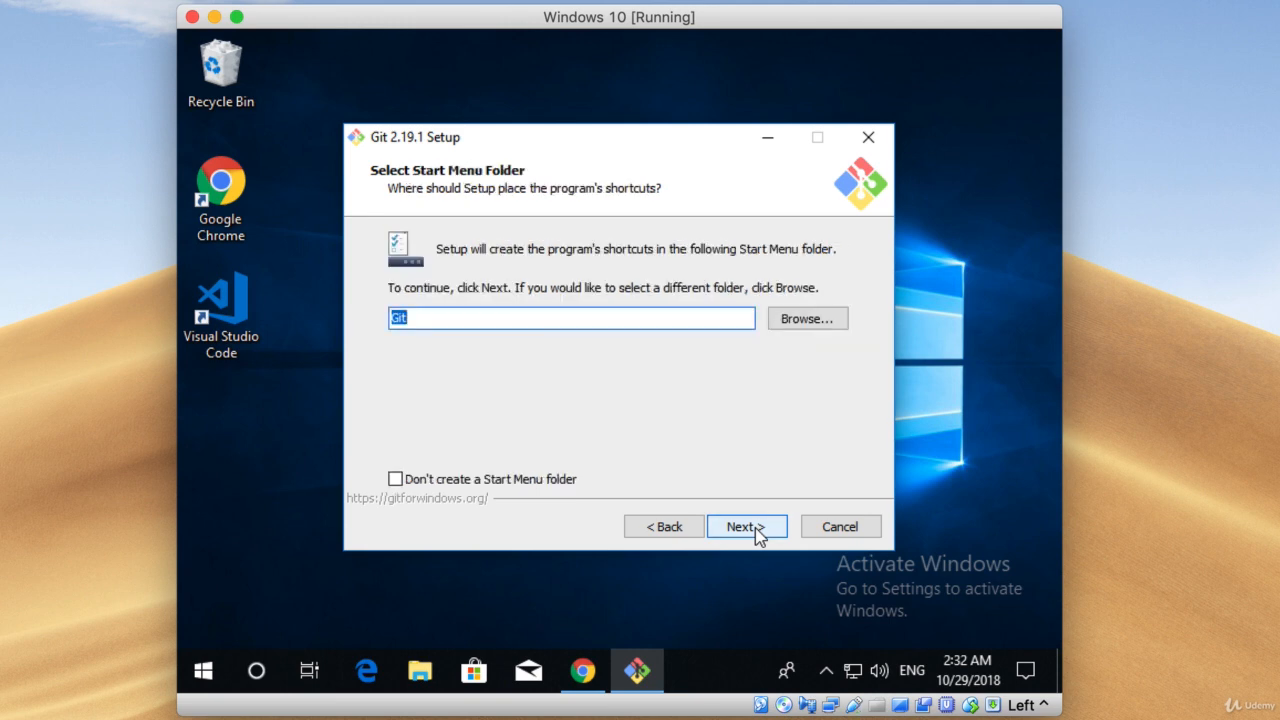
Keep the default Start Menu folder and set Visual Studio Code as Git's default editor.
left_click(755, 531)
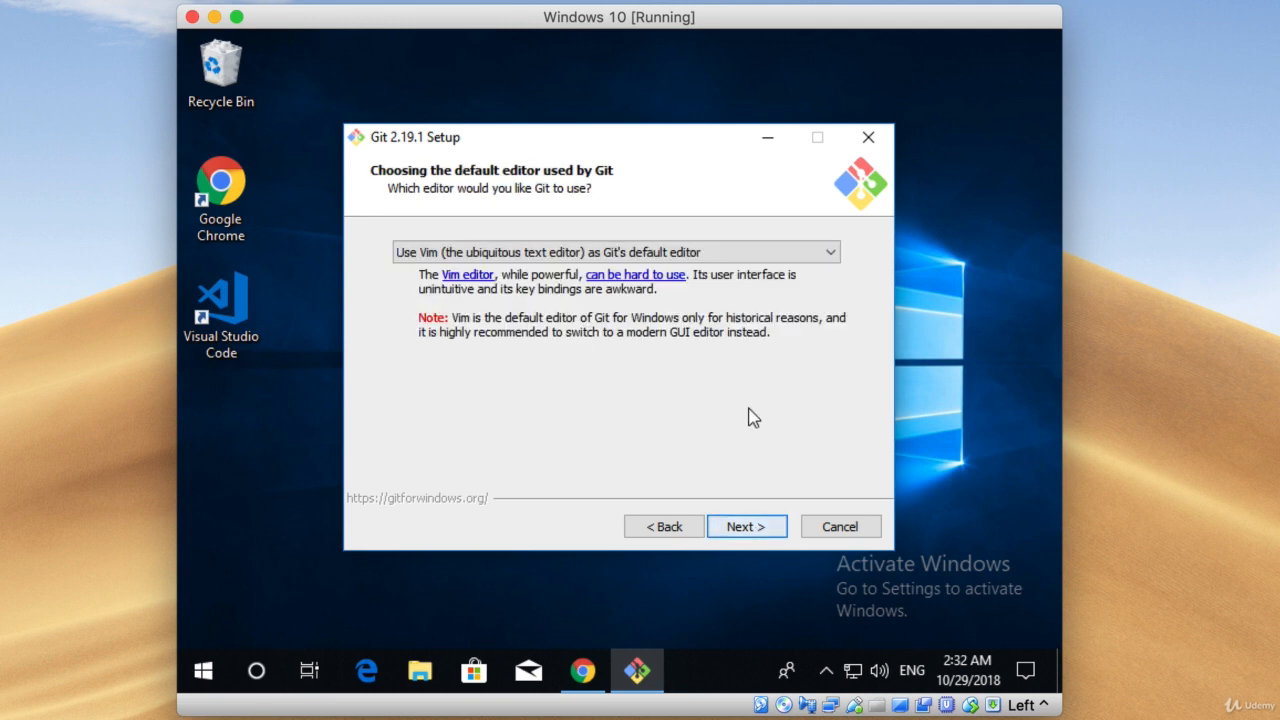
left_click(746, 251)
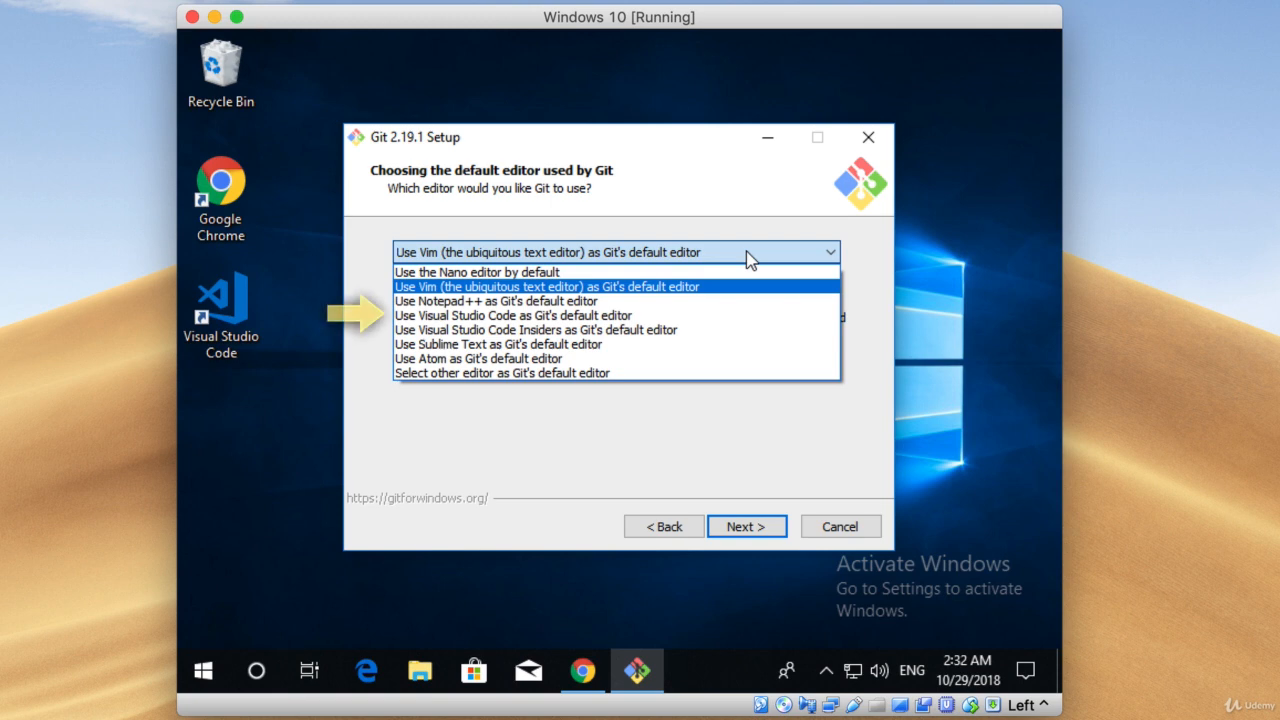
left_click(725, 320)
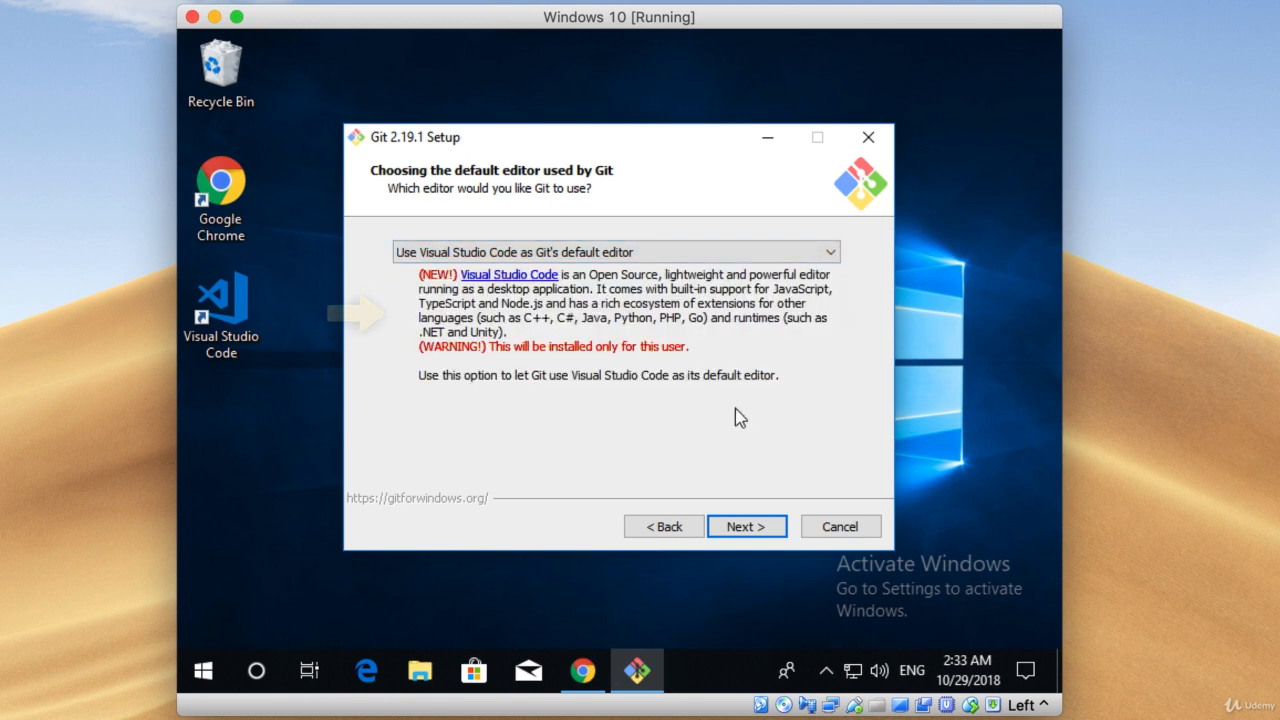
left_click(745, 526)
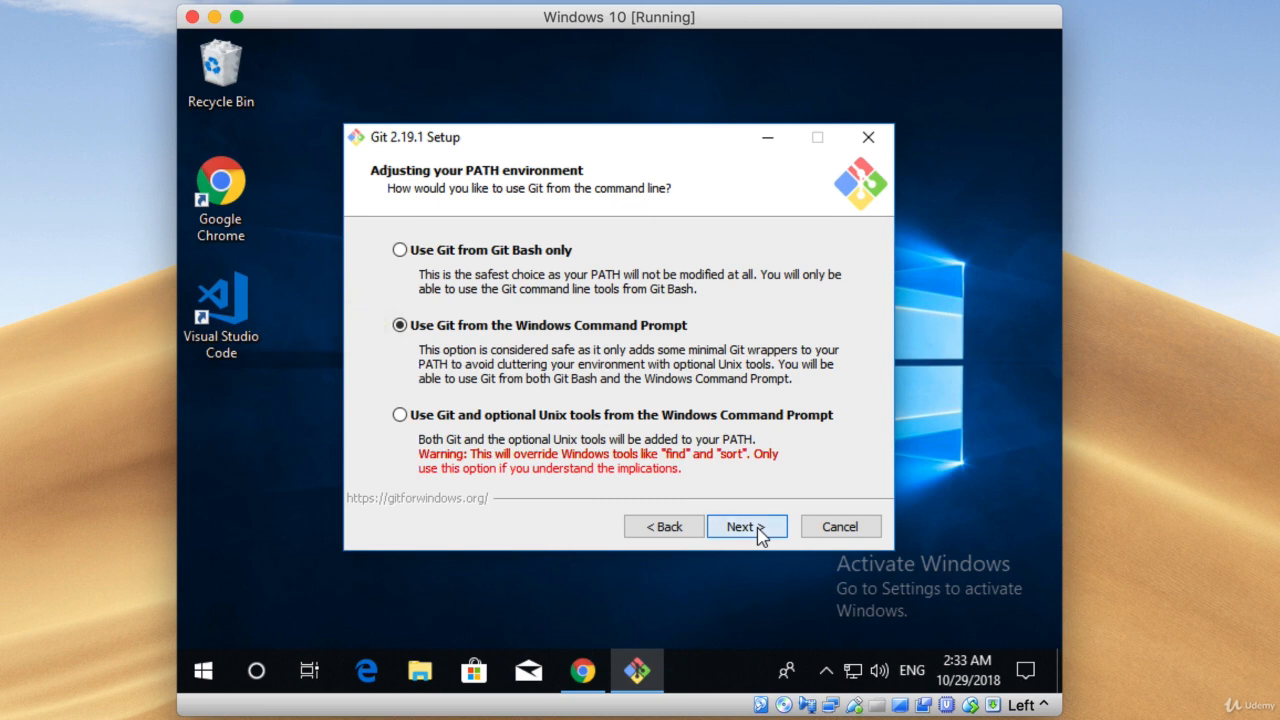
Keep Git usable from the Windows Command Prompt and set line endings to "Checkout as-is, commit Unix-style line endings".
left_click(758, 530)
left_click(758, 530)
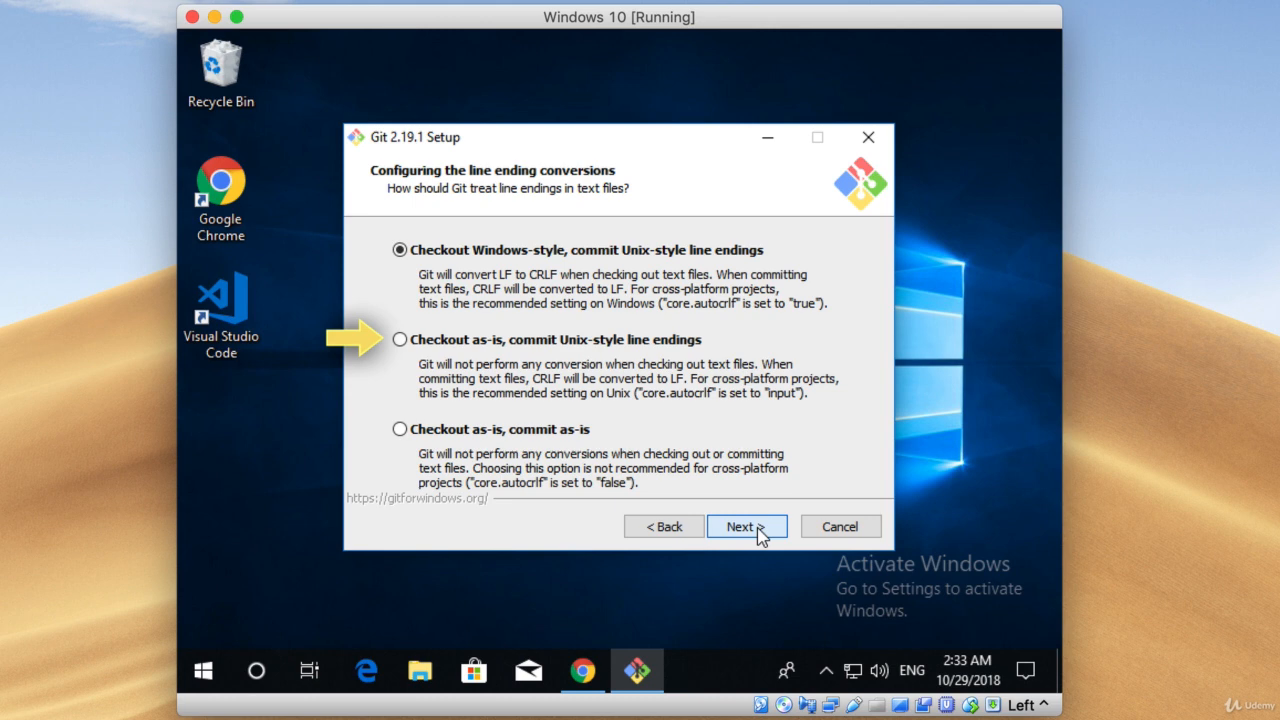
left_click(669, 343)
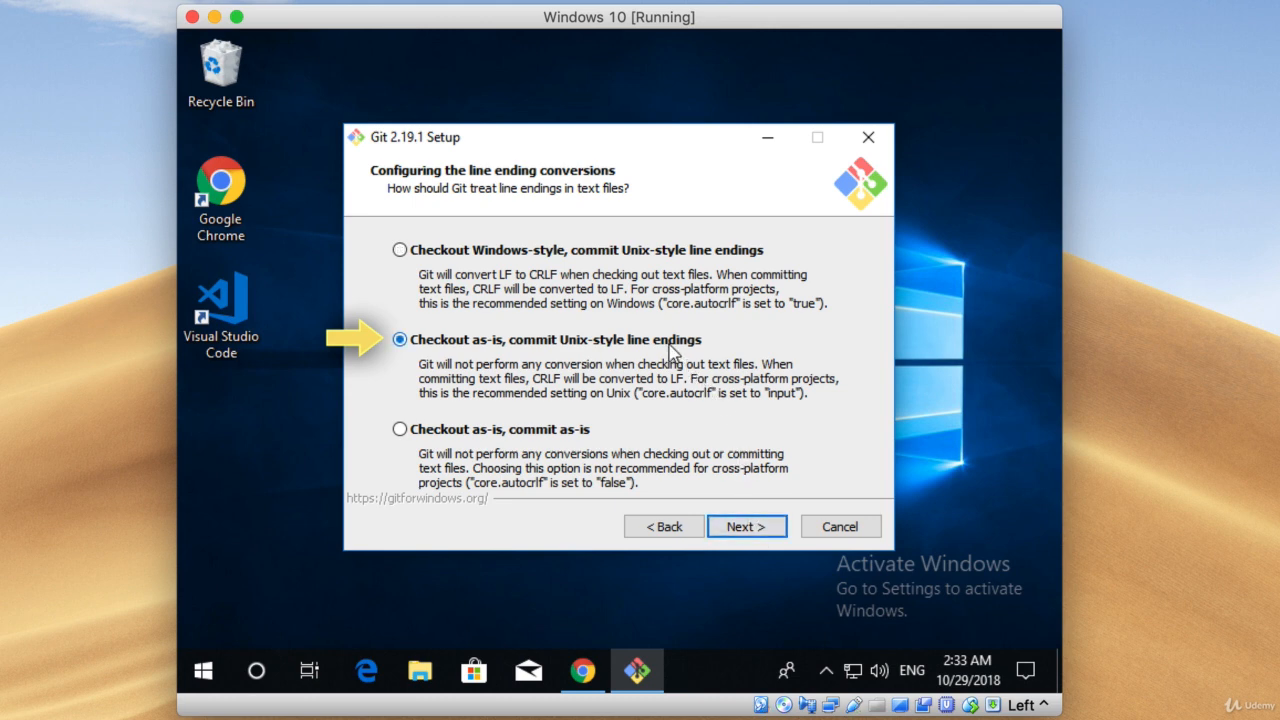
left_click(760, 530)
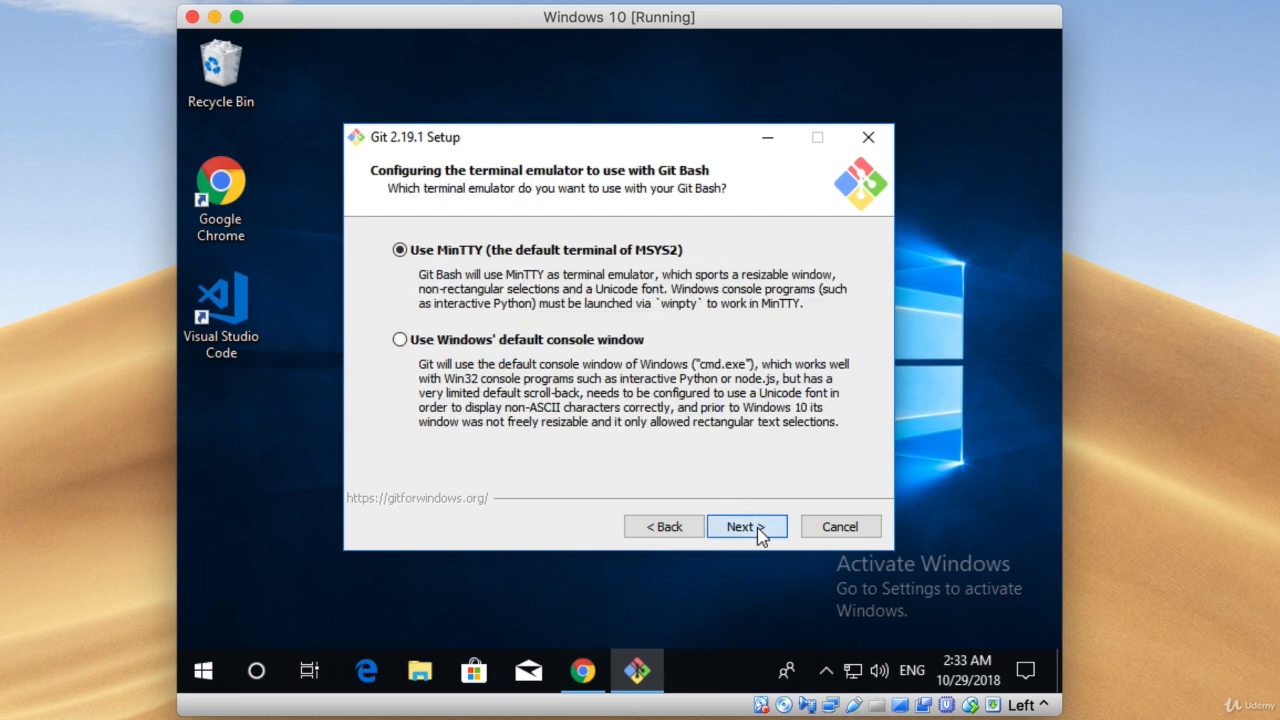
Keep MinTTY as the Git Bash terminal and the default extra options, and install Git.
left_click(760, 530)
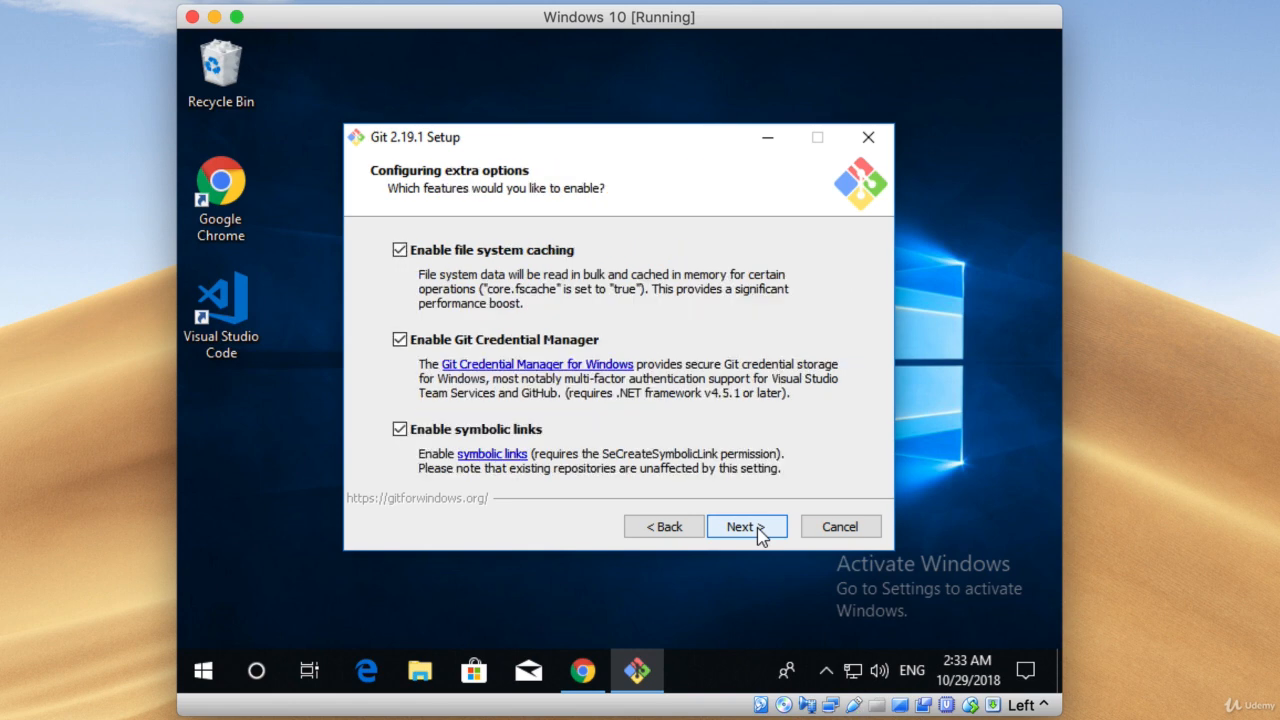
left_click(760, 530)
left_click(758, 530)
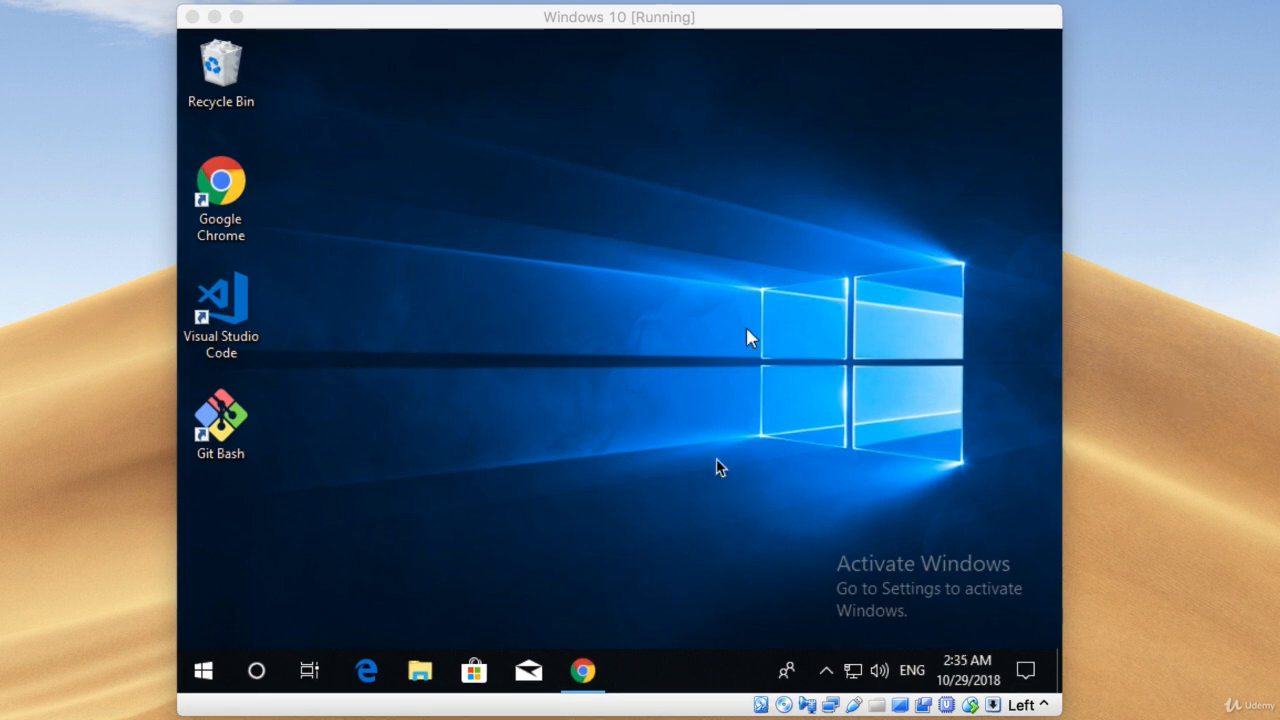
Switch to Chrome and open the Go downloads page at golang.org/dl.
left_click(584, 670)
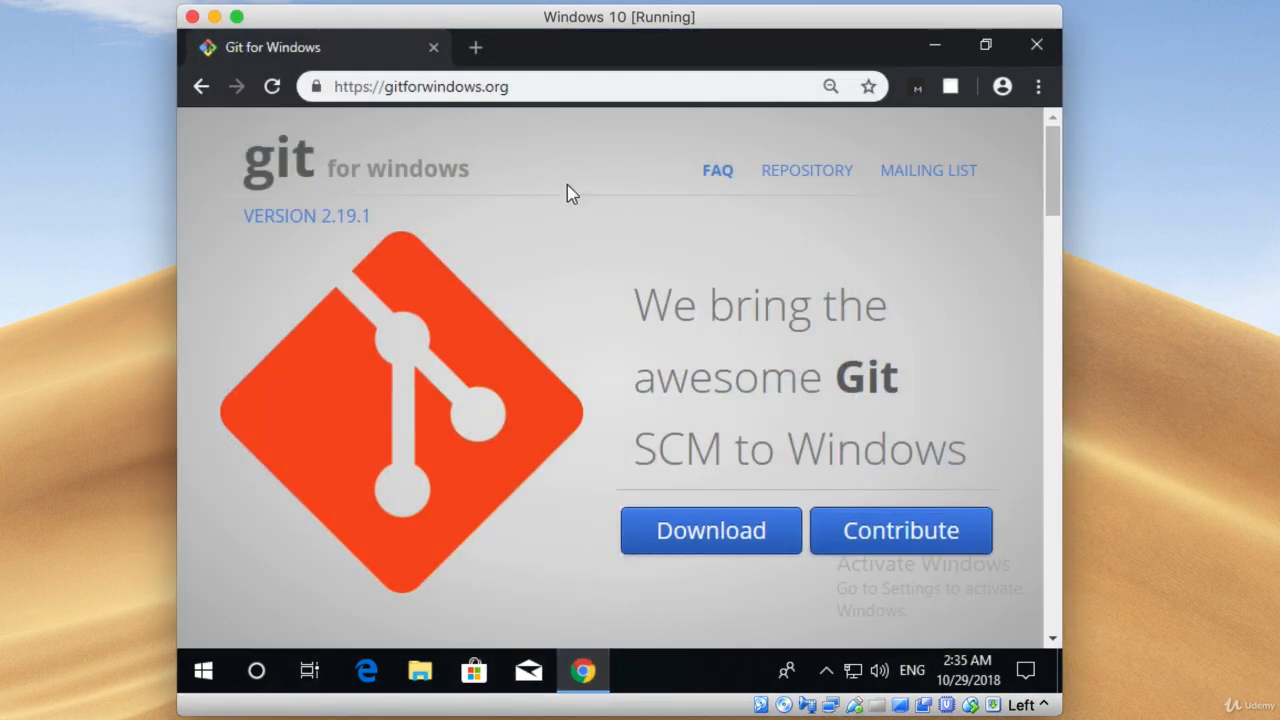
left_click(540, 86)
type("golang.org/dl")
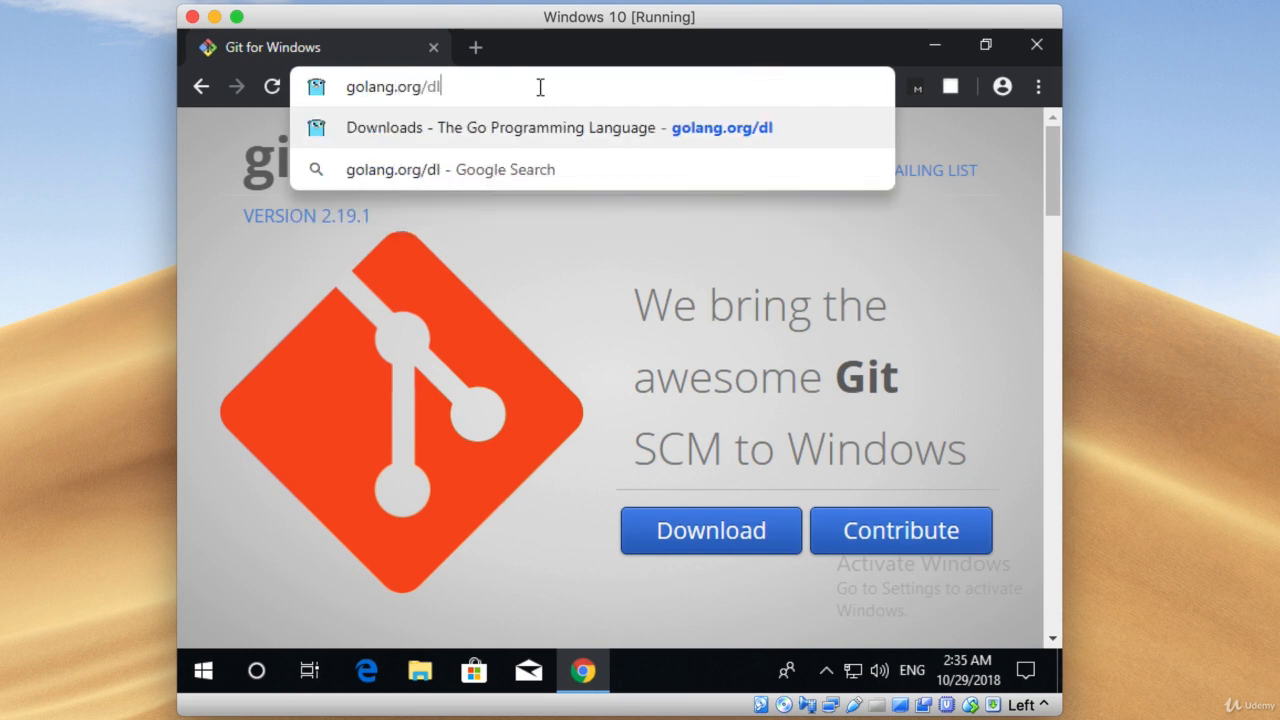
key("Return")
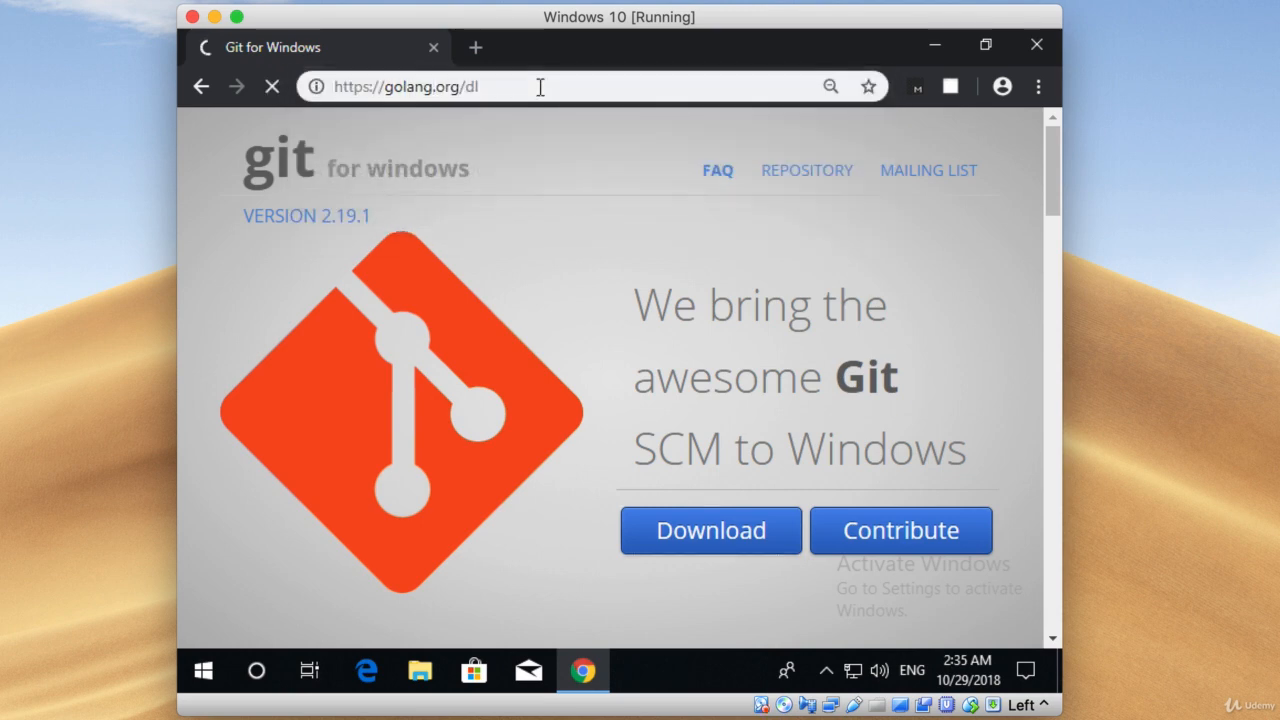
Download the go1.11.1.windows-amd64.msi installer and launch it, minimizing the browser window.
scroll(720, 351, "down", 3)
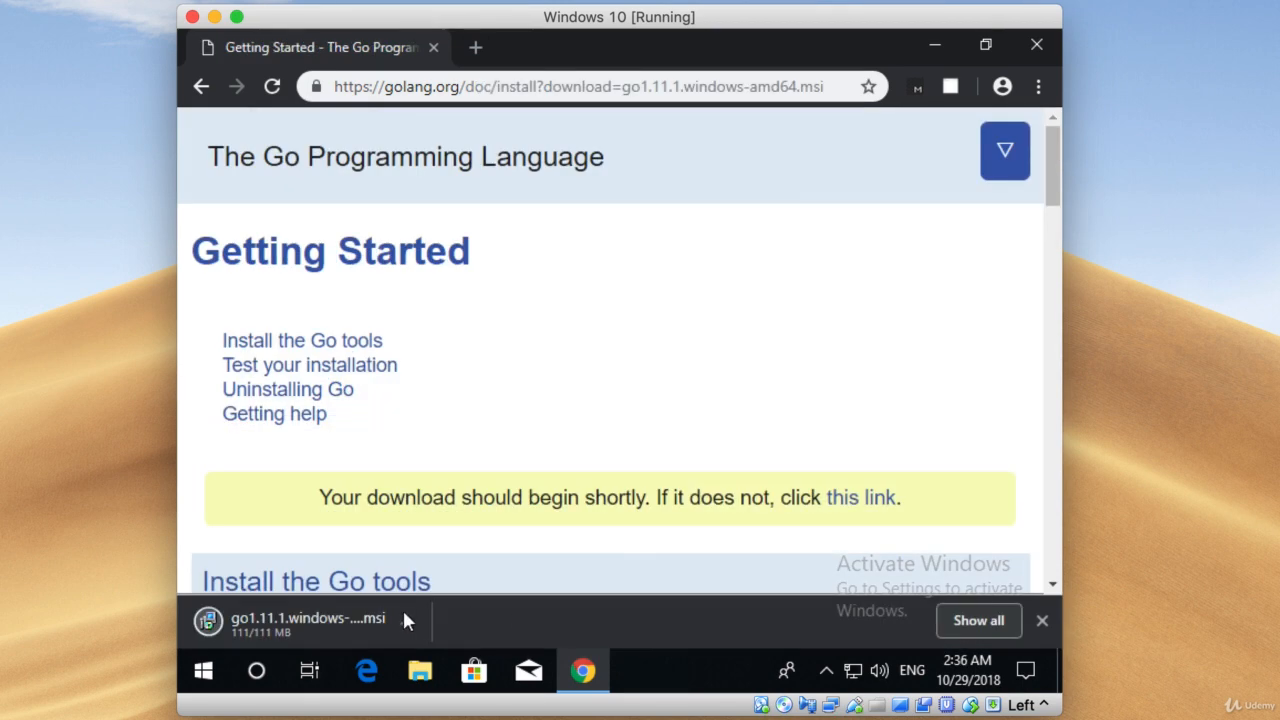
left_click(330, 620)
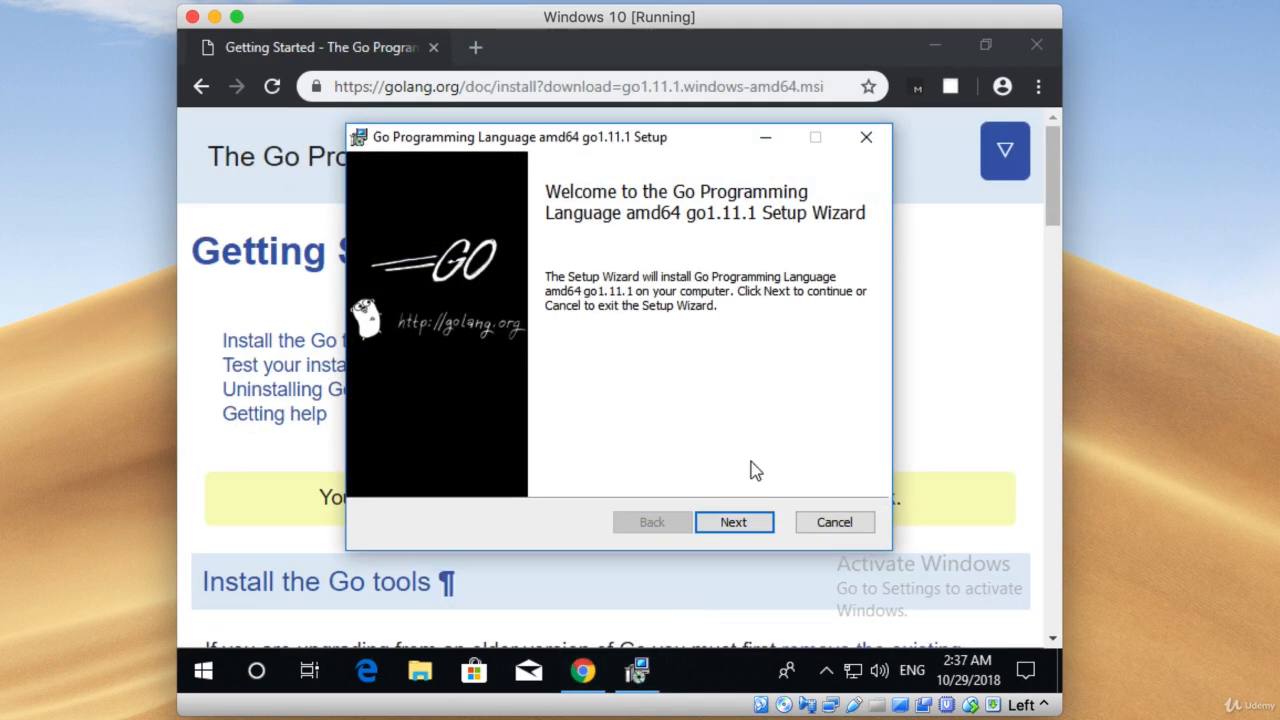
left_click(935, 45)
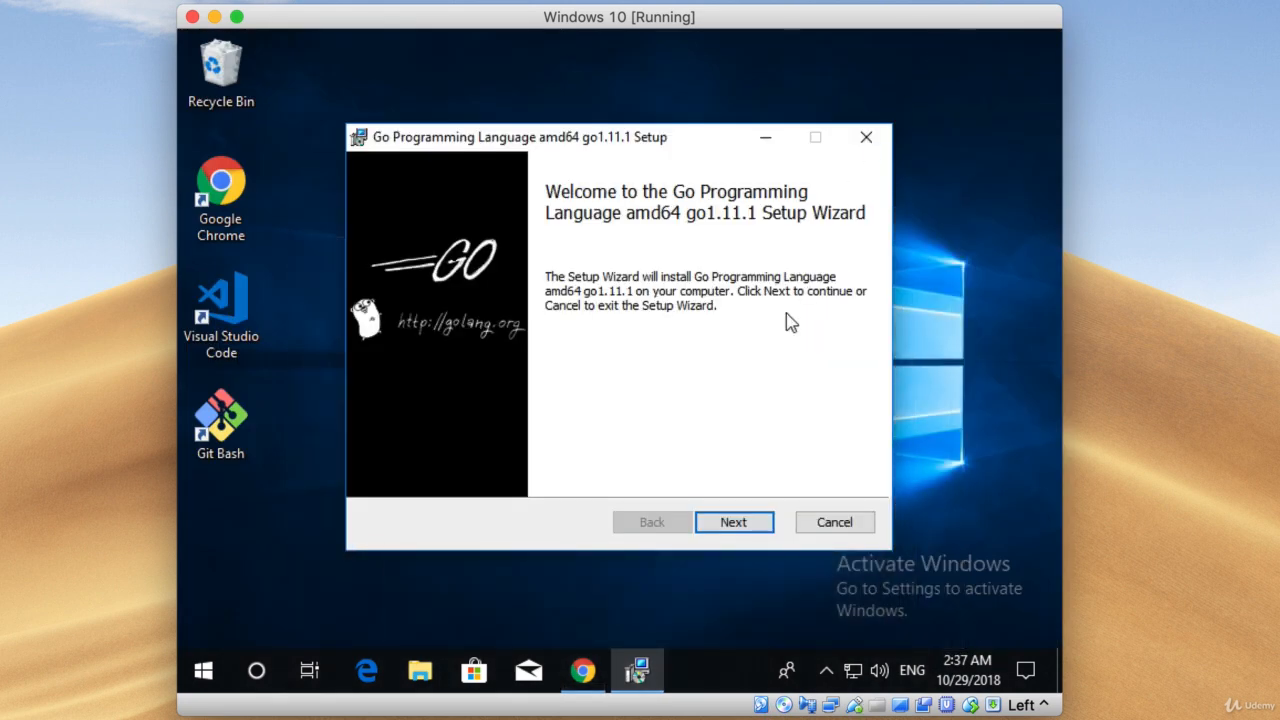
Install Go 1.11.1 to the default folder C:\Go\ and finish the setup wizard.
left_click(758, 526)
left_click(759, 530)
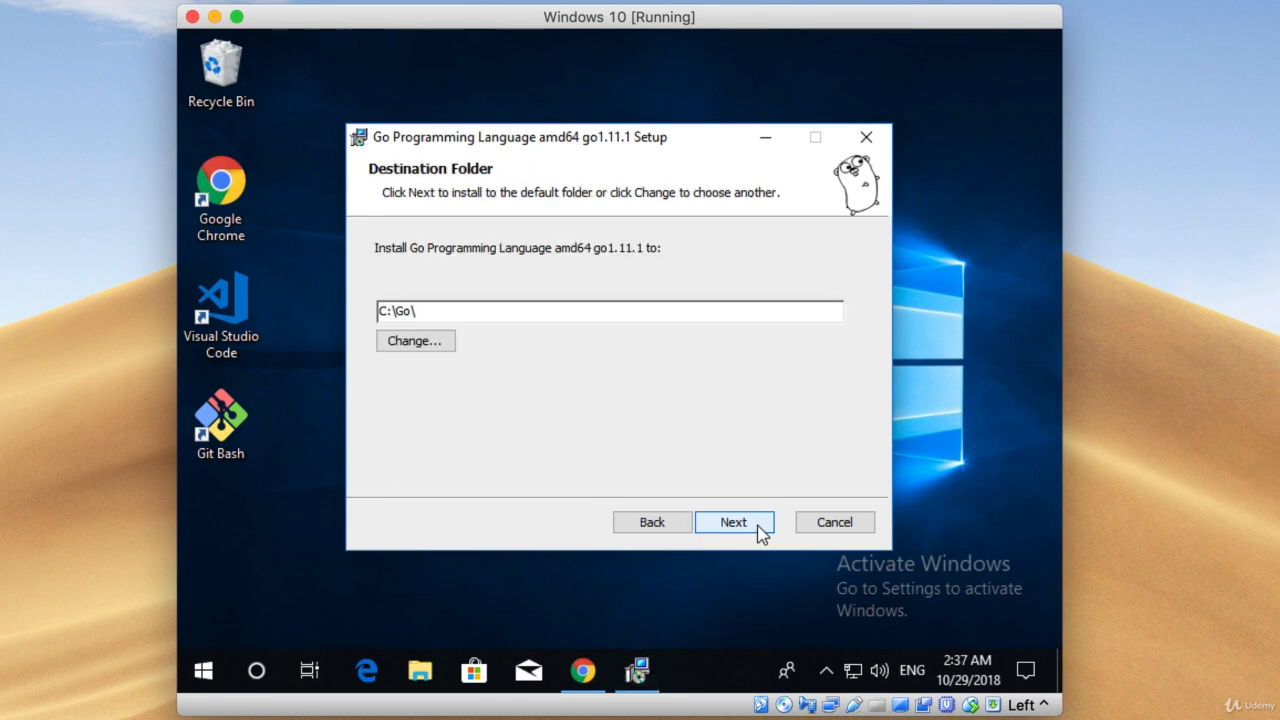
left_click(757, 523)
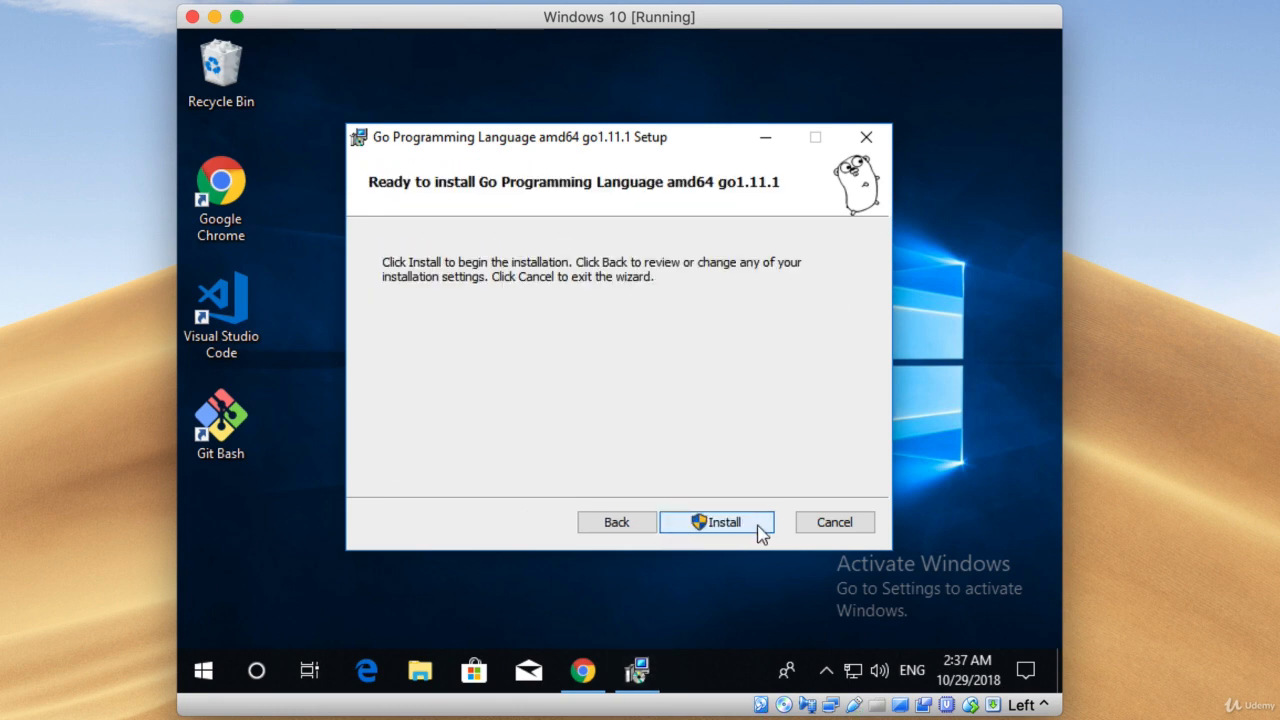
left_click(758, 527)
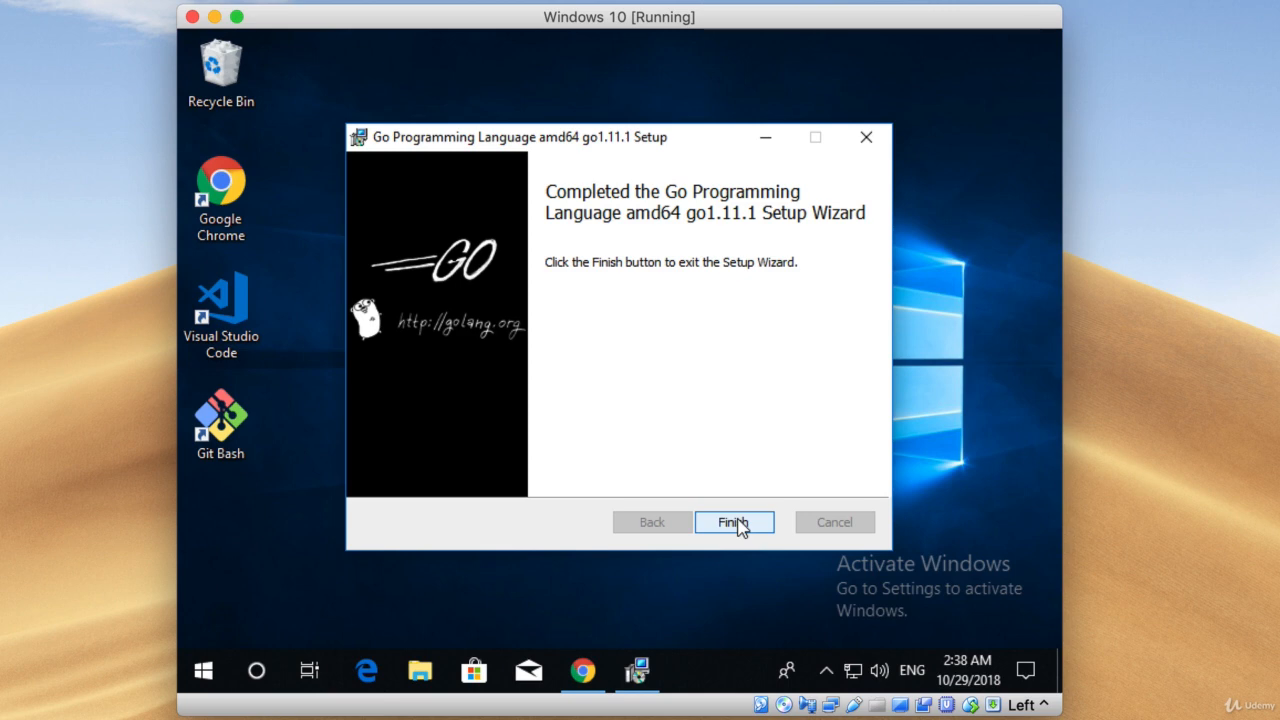
left_click(739, 526)
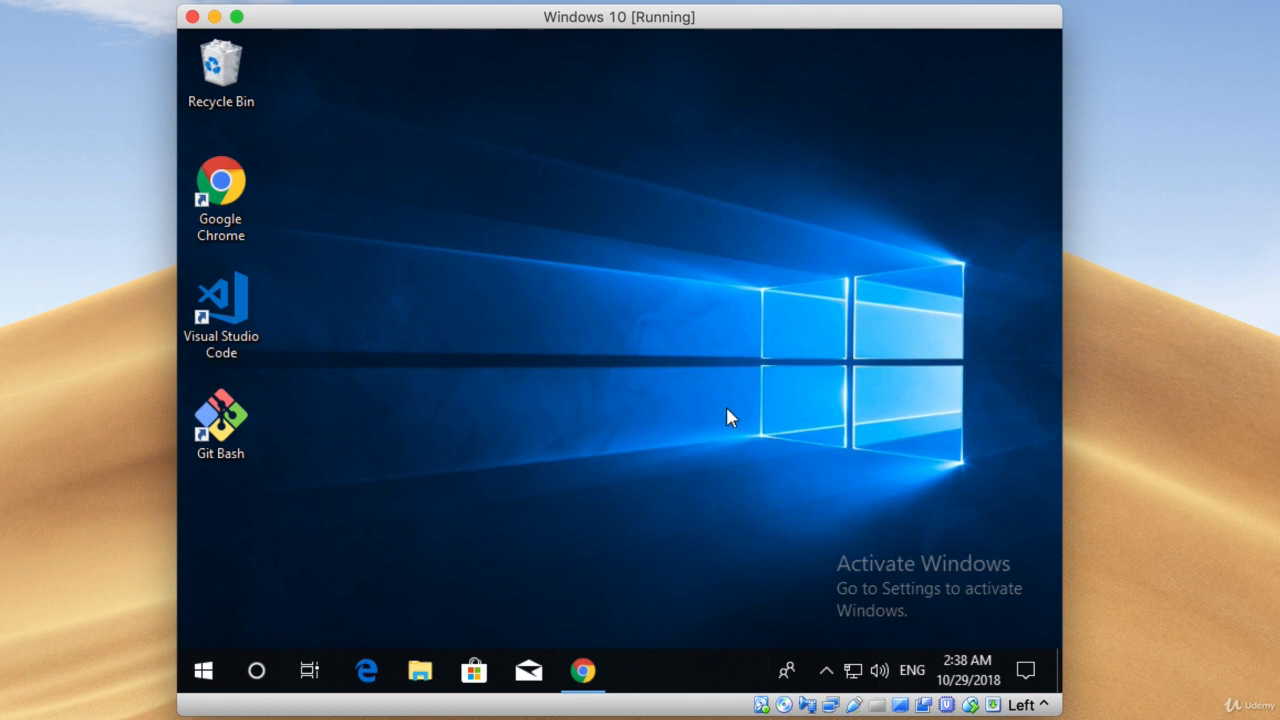
Switch to Visual Studio Code and close the Release Notes and Welcome pages.
double_click(221, 311)
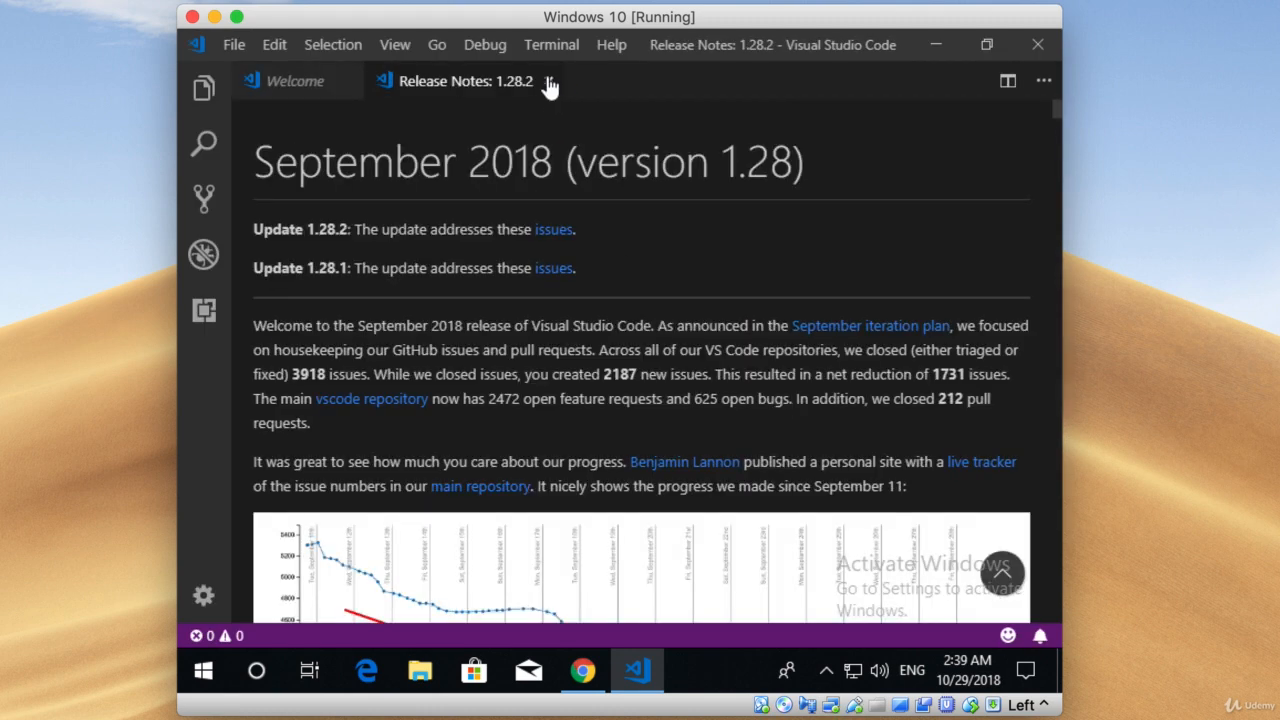
left_click(548, 79)
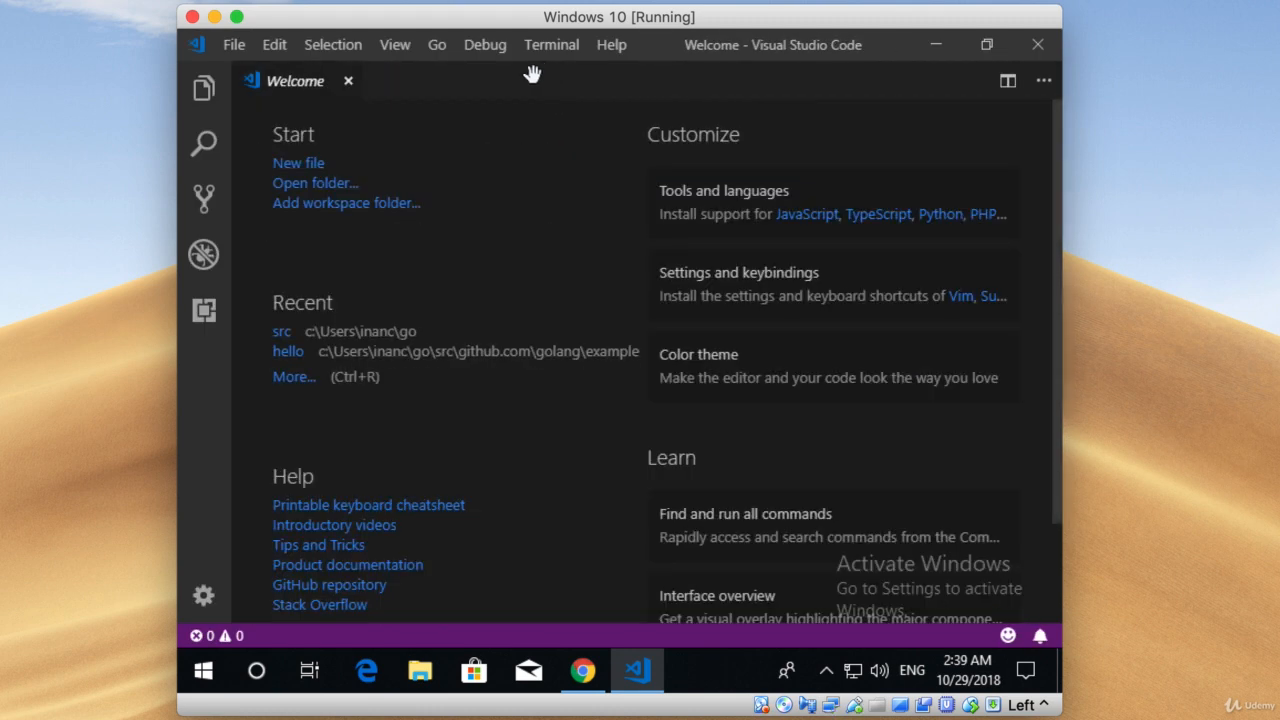
left_click(348, 81)
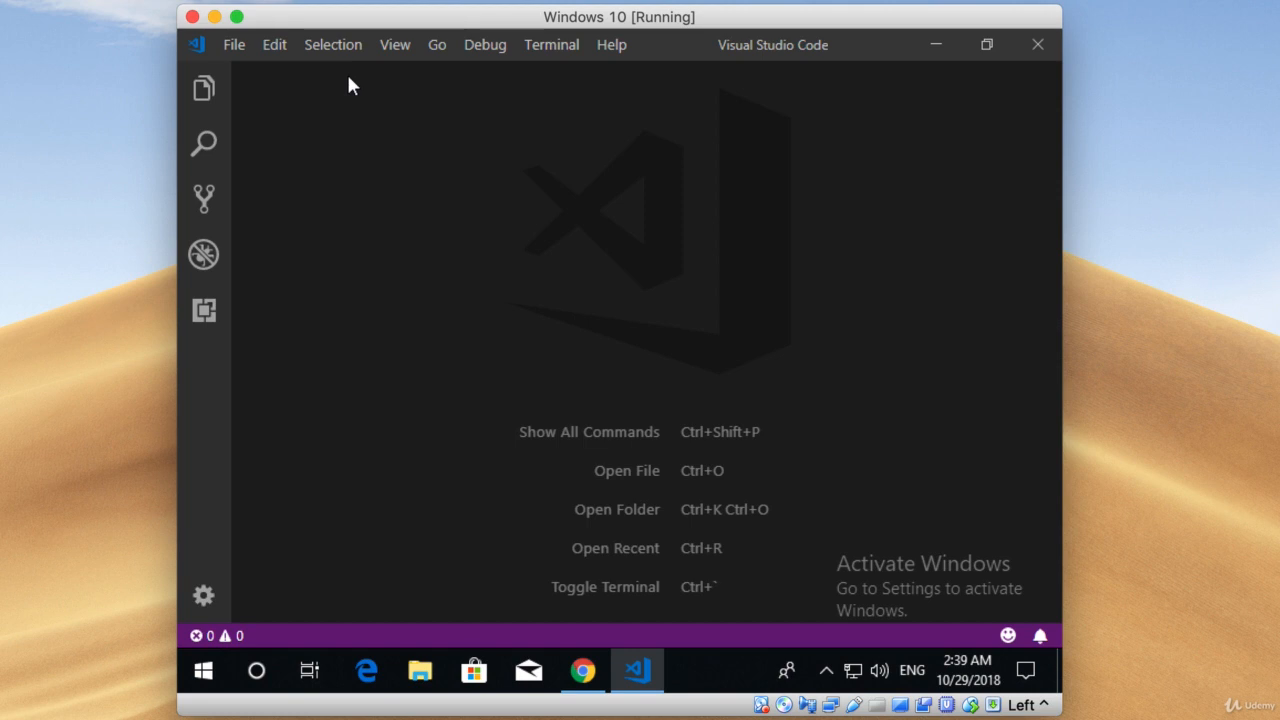
Run Terminal: Select Default Shell and set Git Bash as the default terminal shell.
left_click(395, 45)
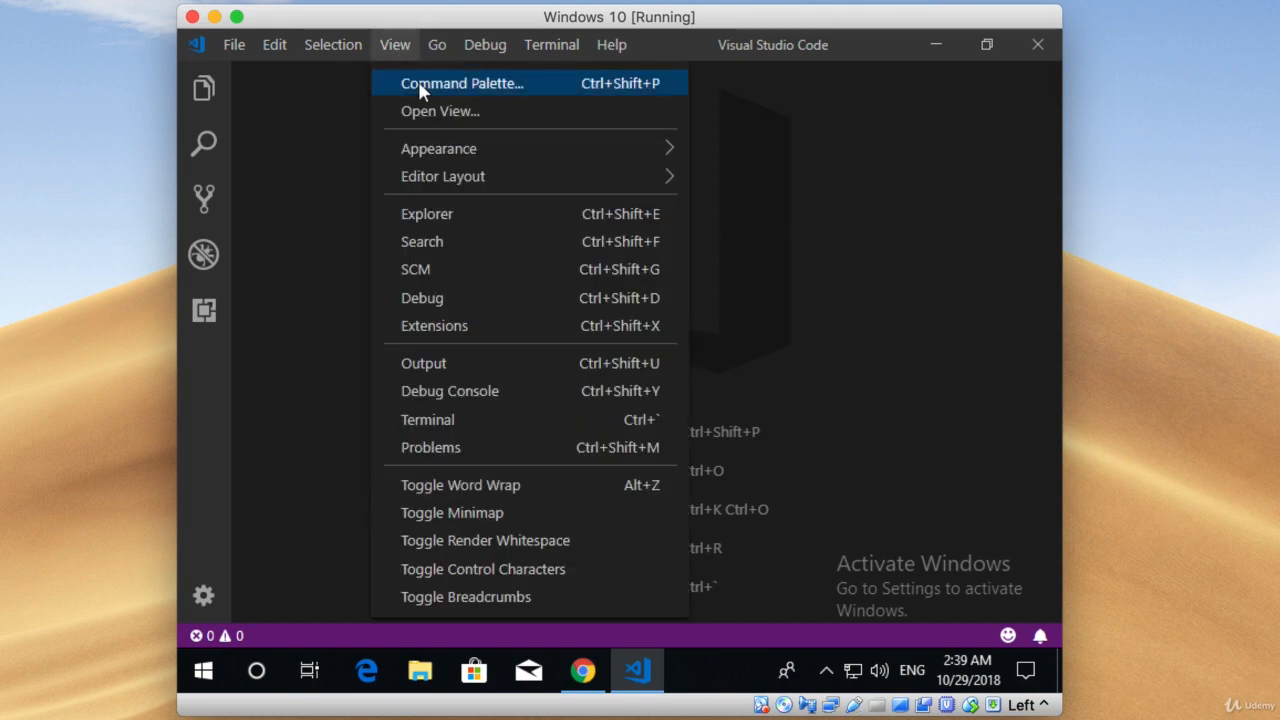
left_click(418, 82)
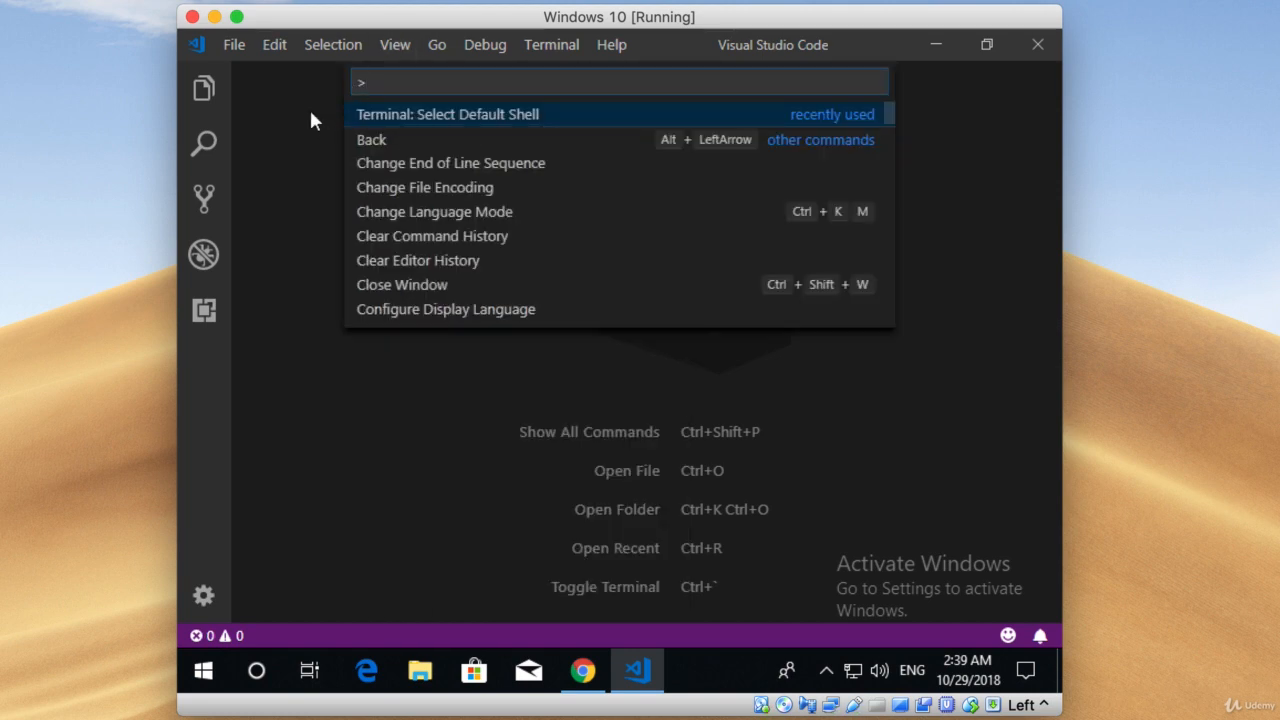
type("shell")
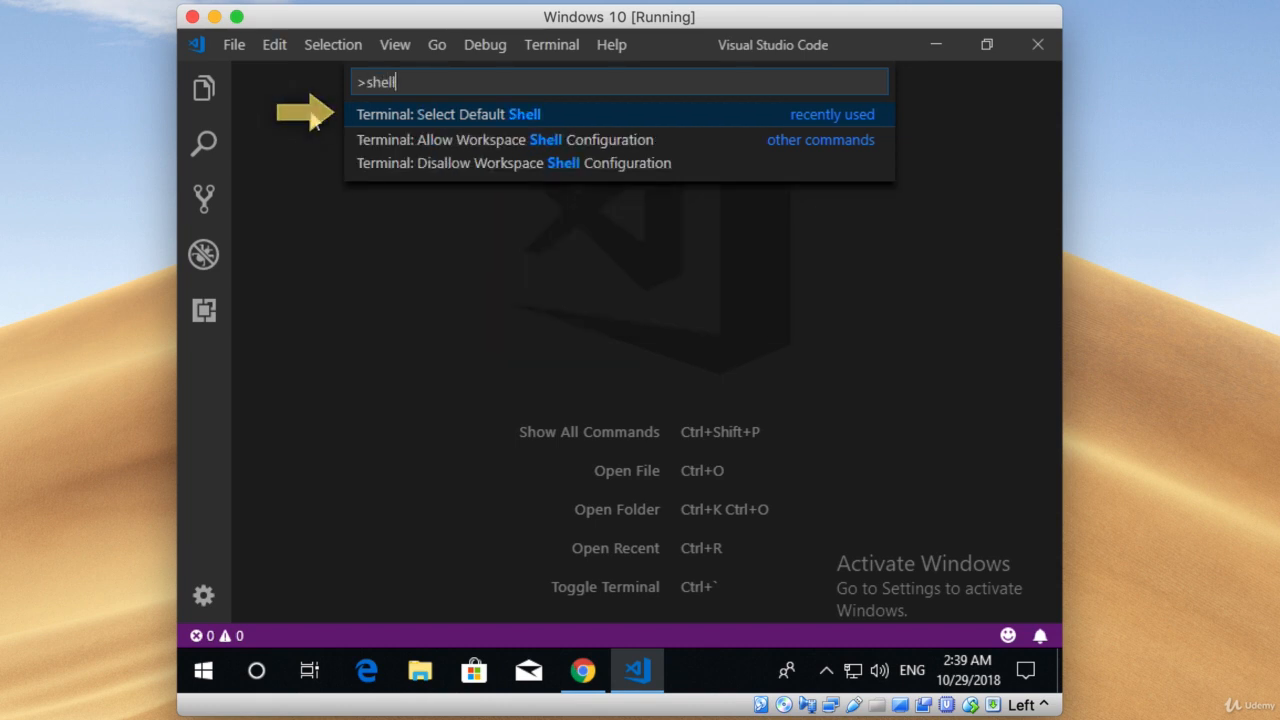
key("Return")
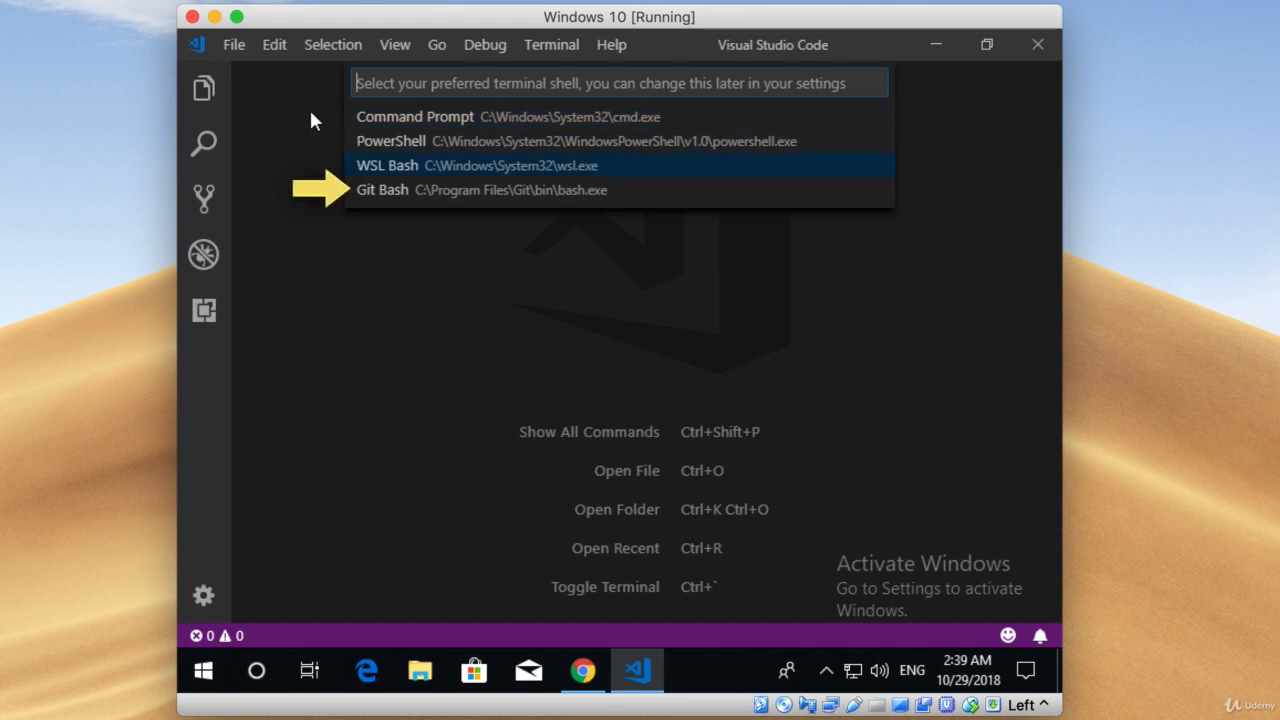
key("Down")
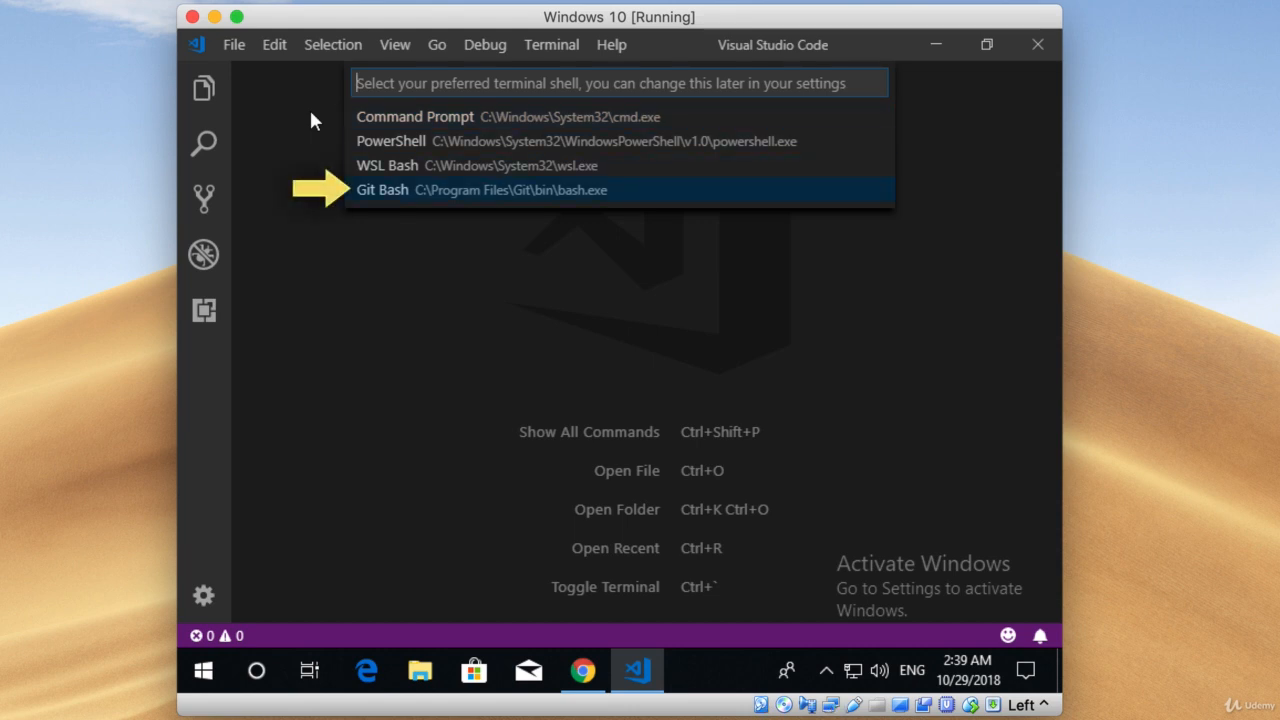
key("Return")
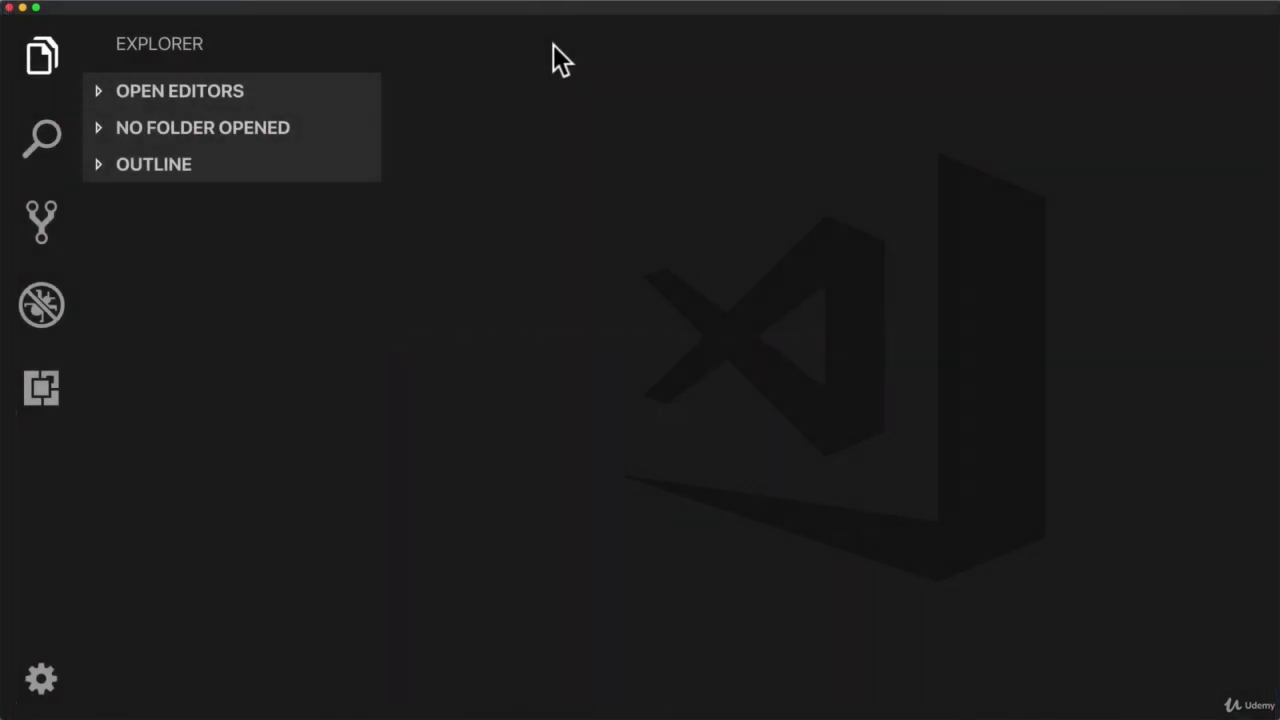
Search the extensions marketplace for "go" and install Microsoft's Go extension.
left_click(47, 403)
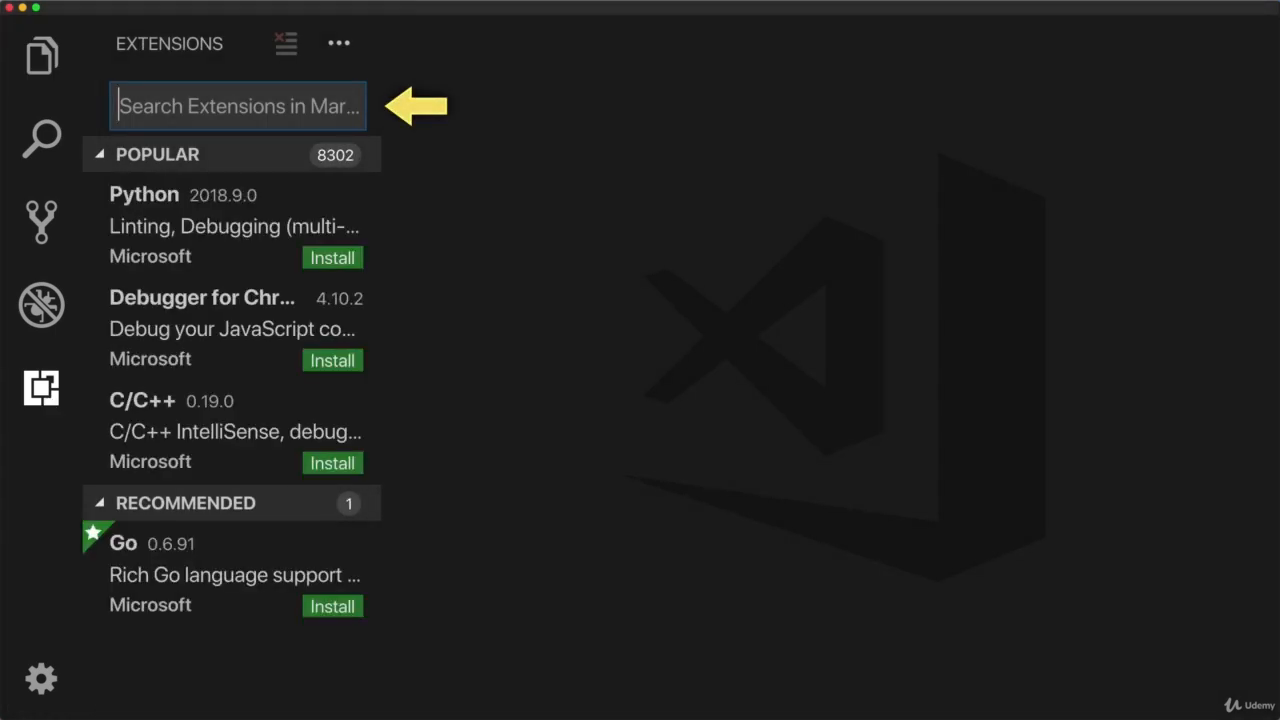
type("go")
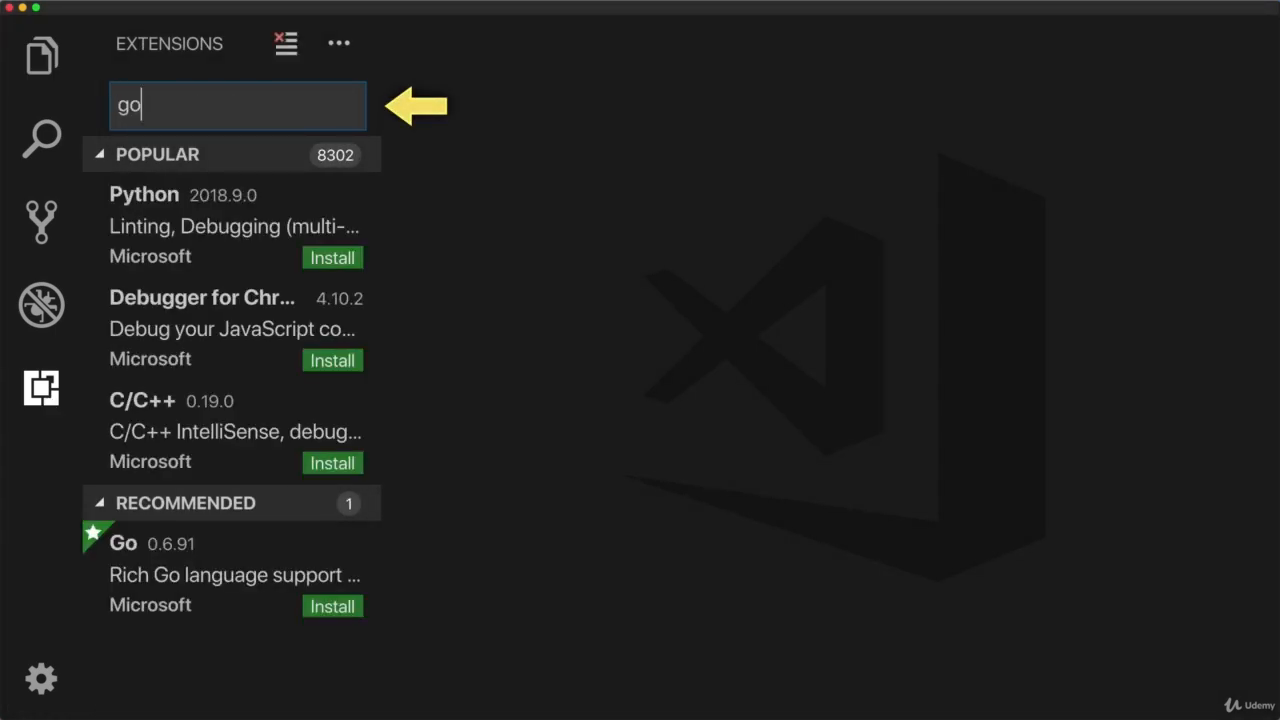
left_click(262, 203)
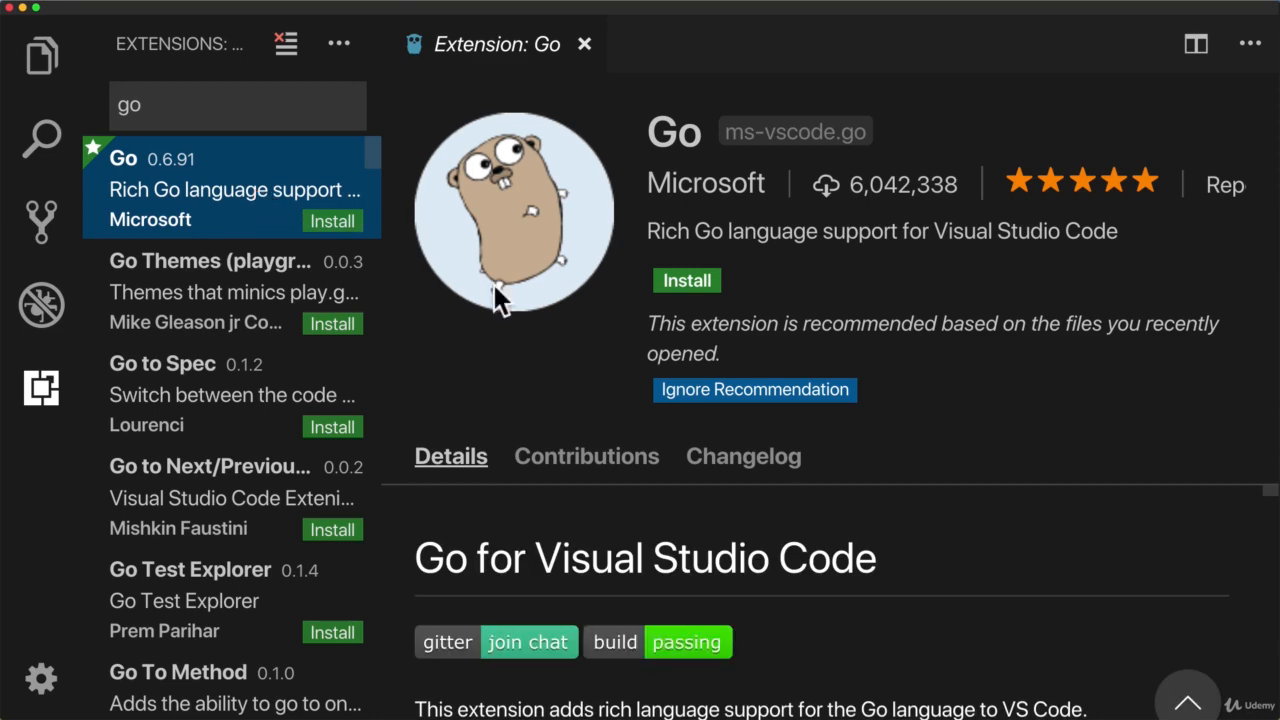
left_click(690, 284)
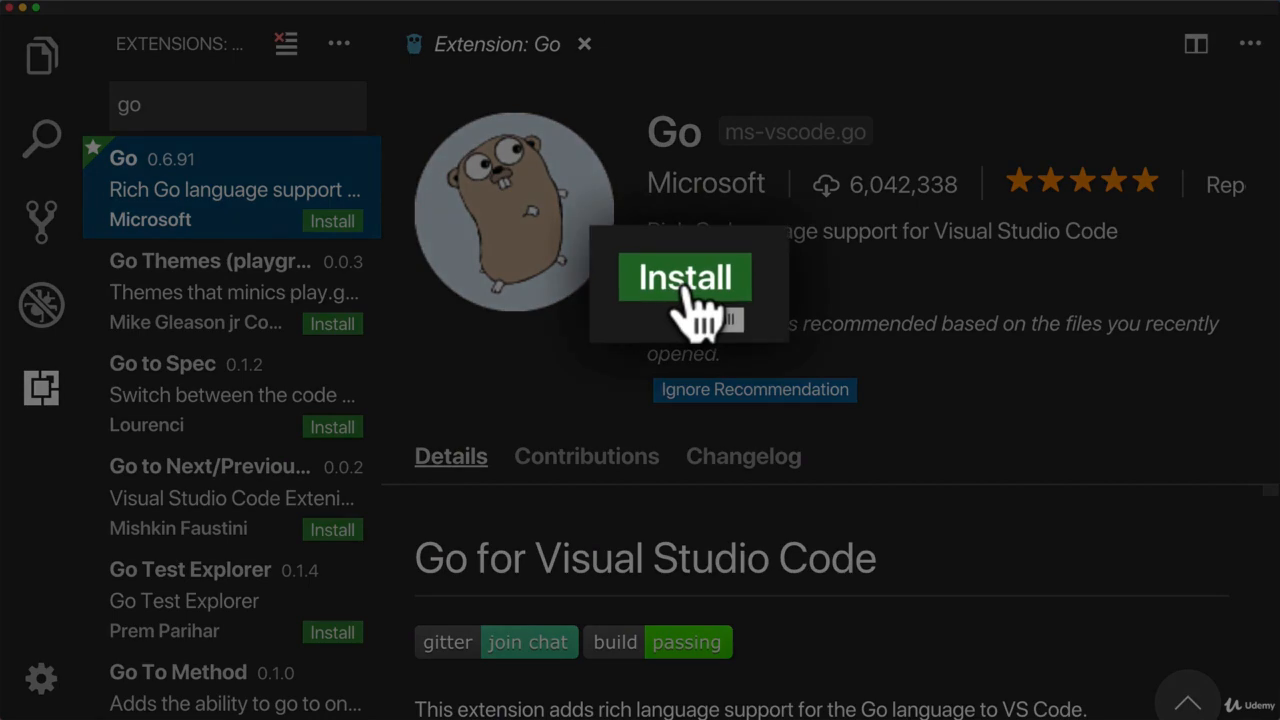
Reload the editor to activate the Go extension and hide the Extensions view.
scroll(680, 290, "down", 1)
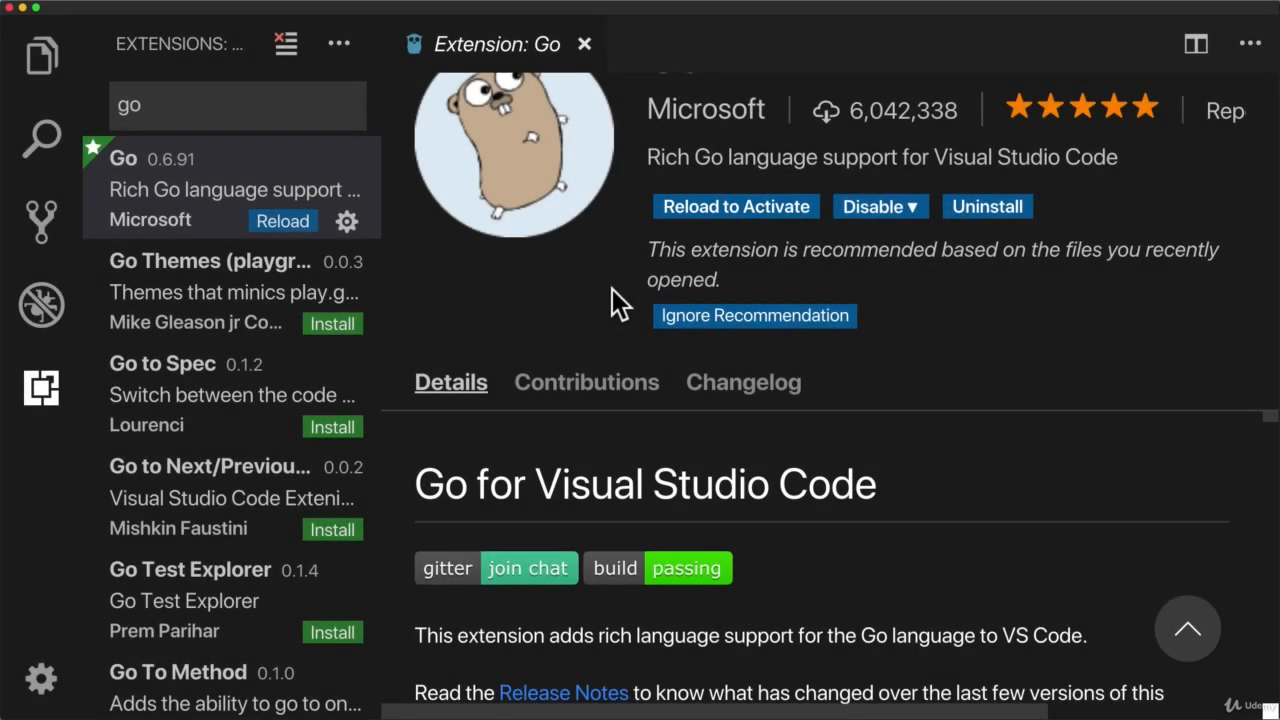
left_click(746, 208)
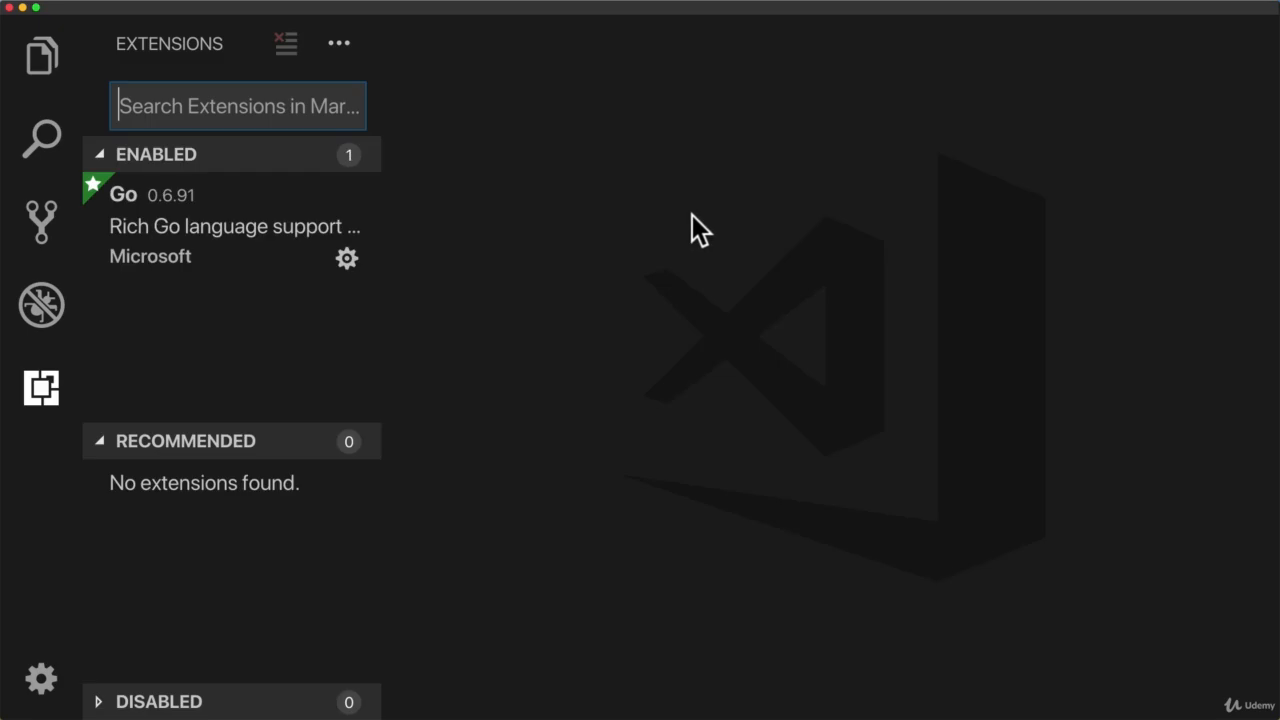
left_click(43, 398)
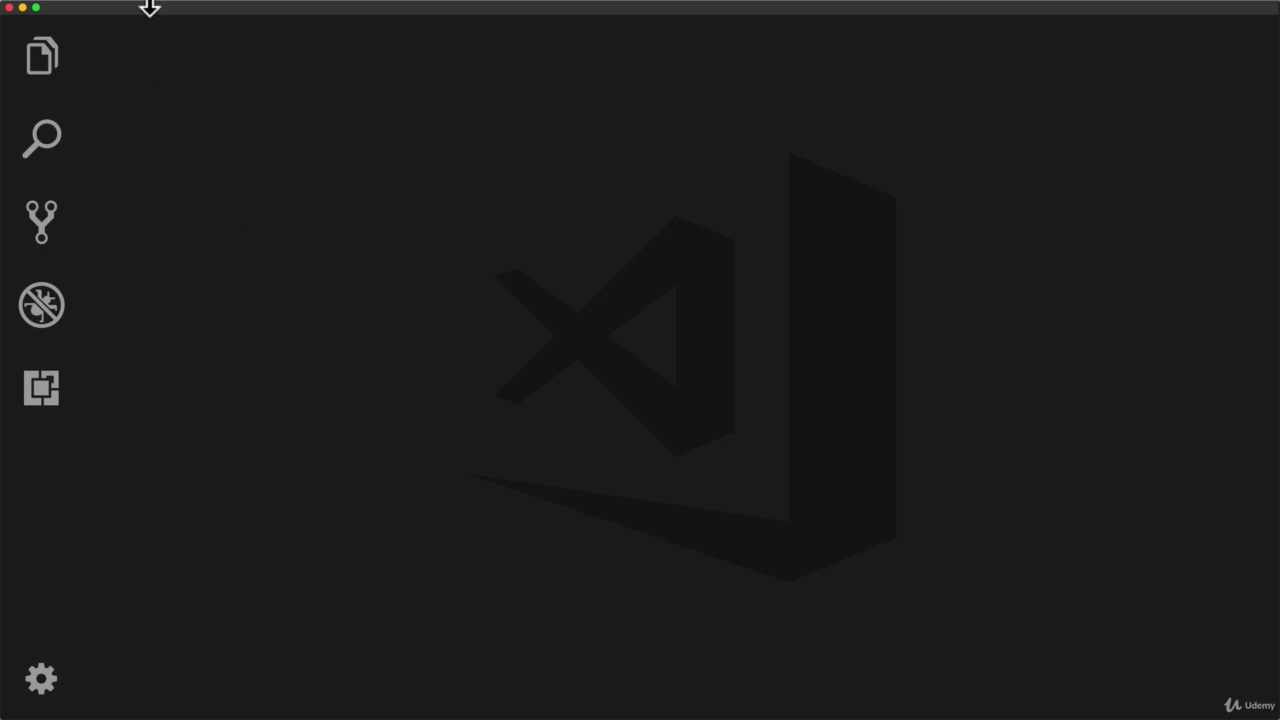
Quit Visual Studio Code and relaunch it through a Spotlight search for "vs".
mouse_move(144, 3)
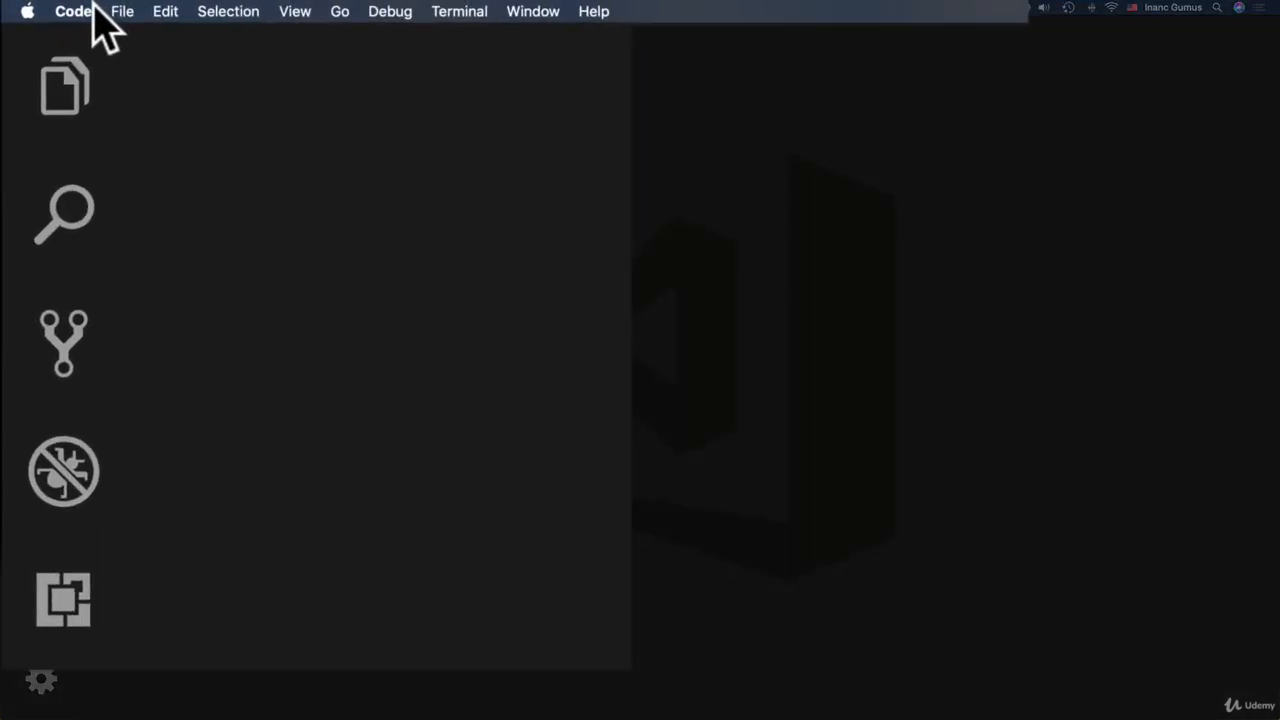
left_click(56, 7)
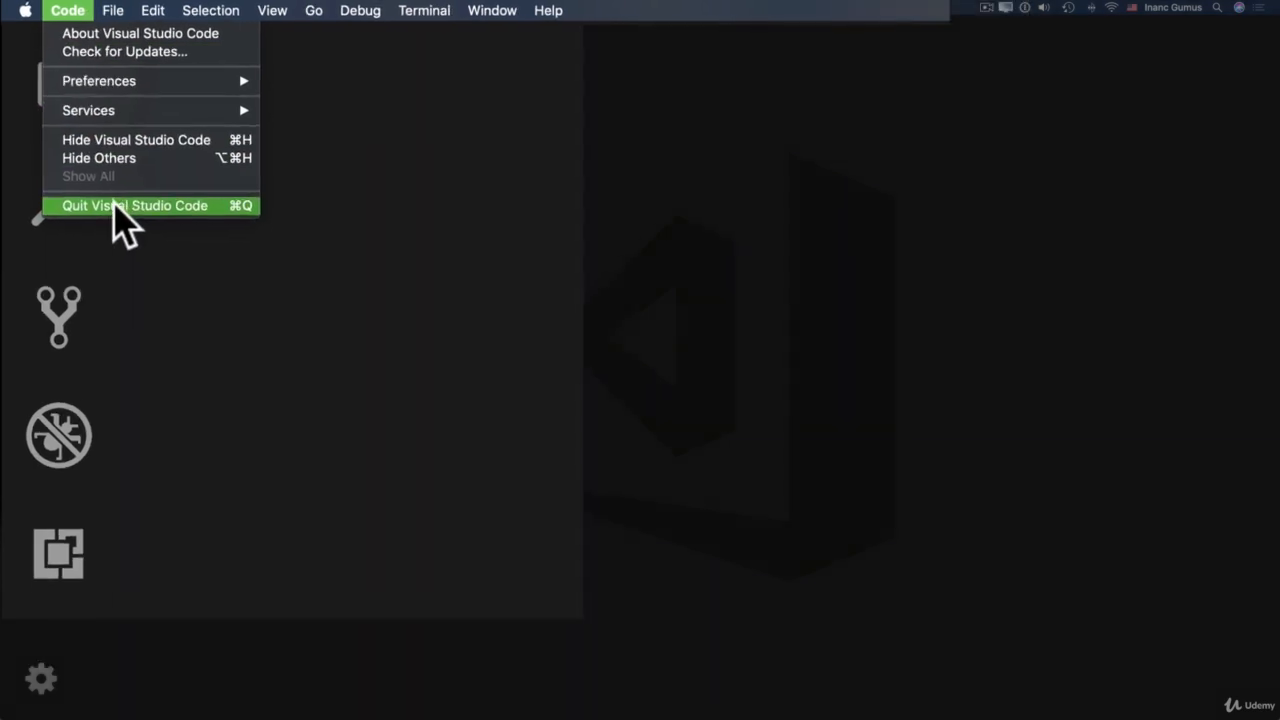
left_click(135, 166)
key("super+space")
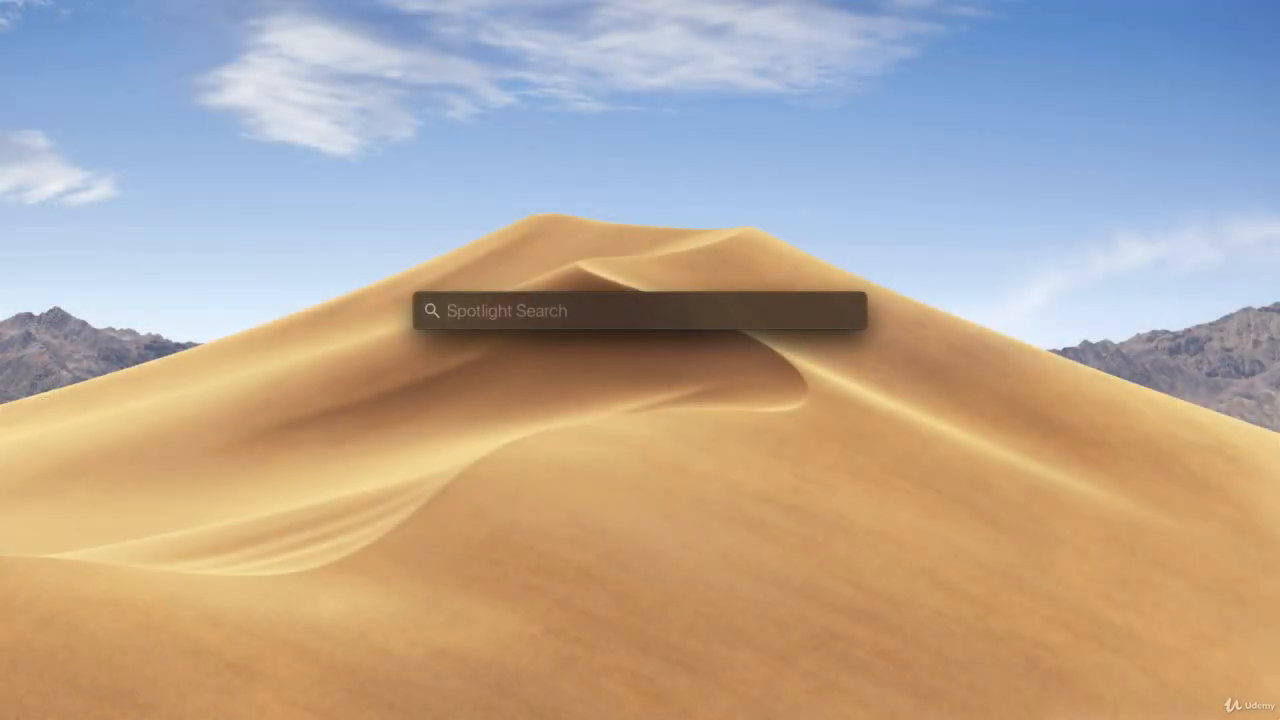
type("vs")
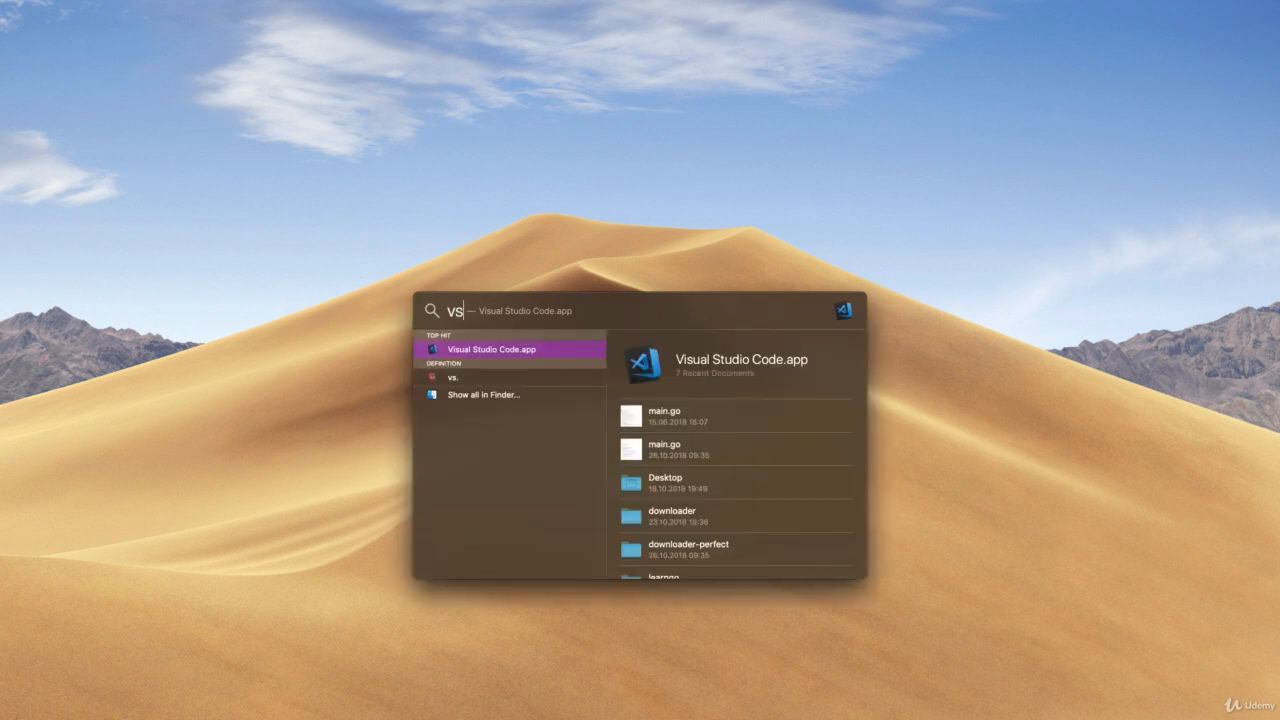
key("Return")
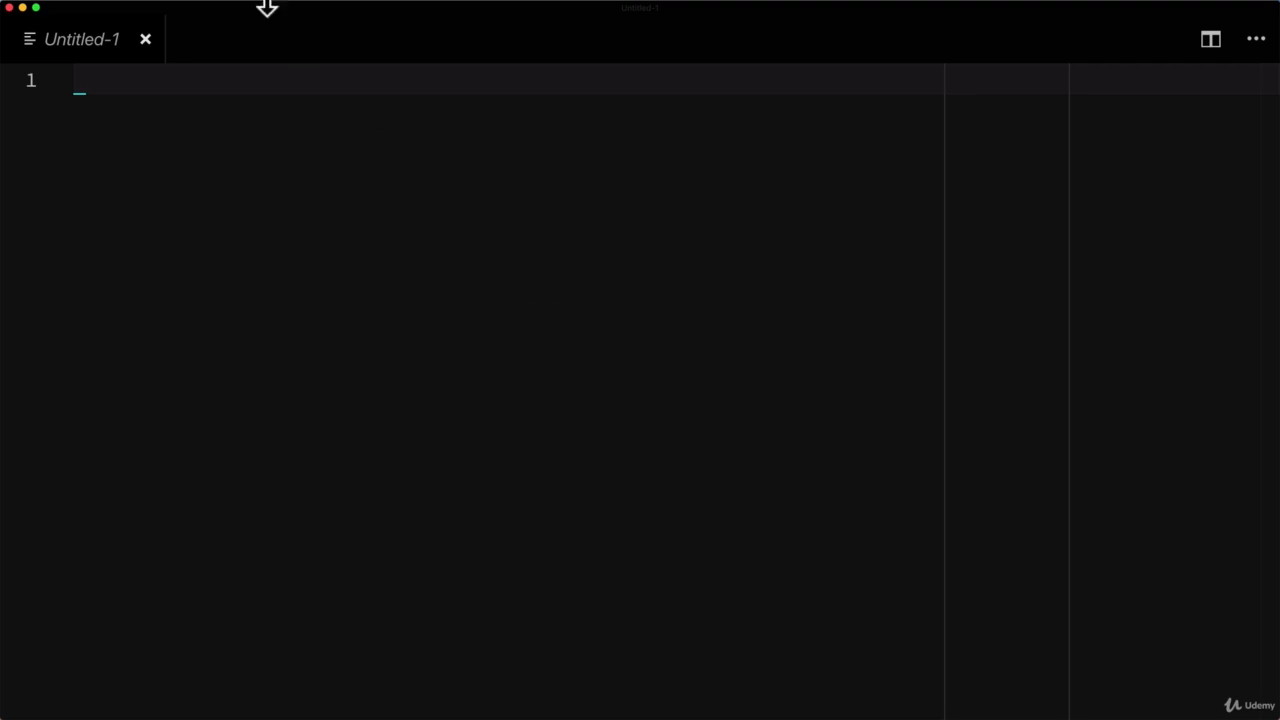
Find the Go: Install/Update Tools command with "goinstall" and run it.
left_click(236, 8)
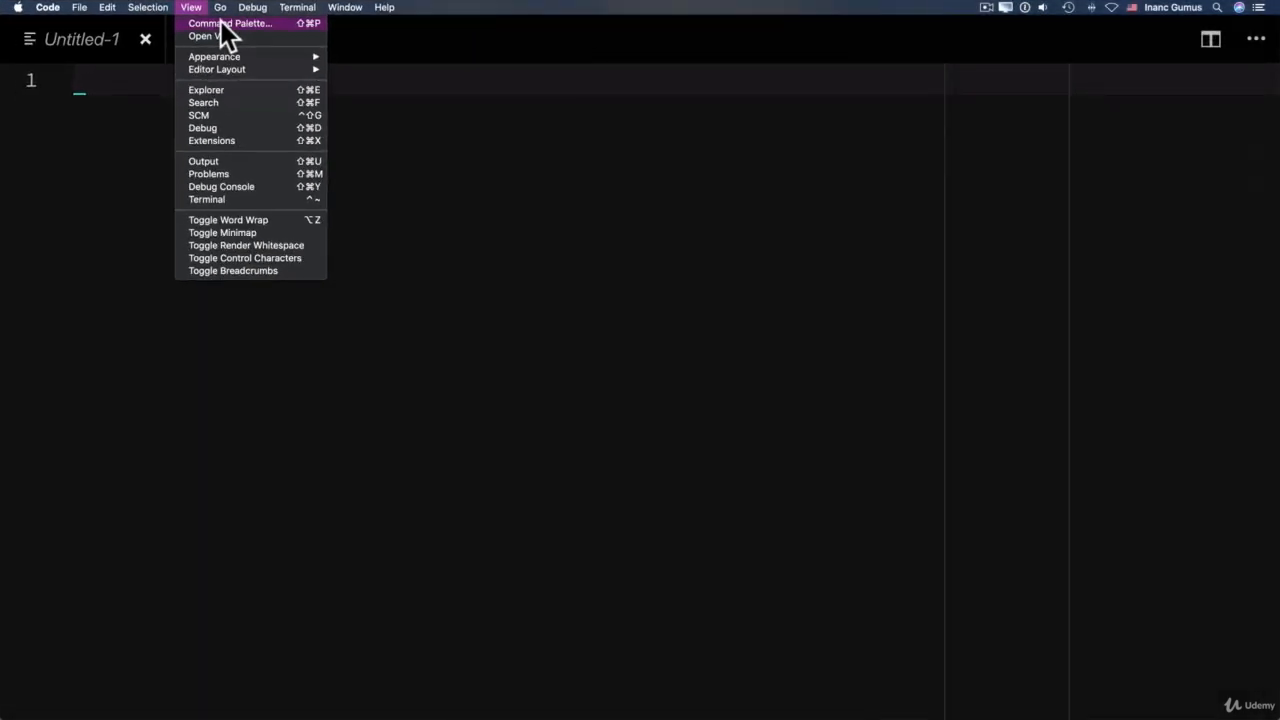
left_click(224, 24)
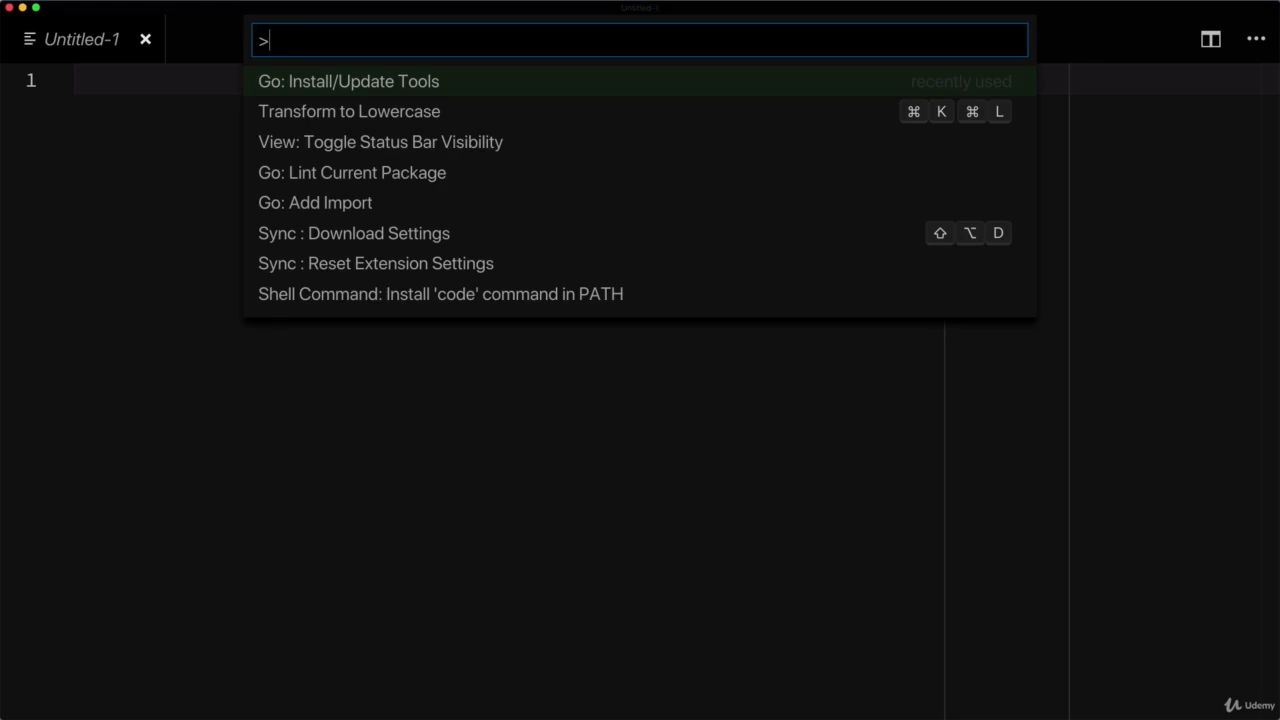
type("goins")
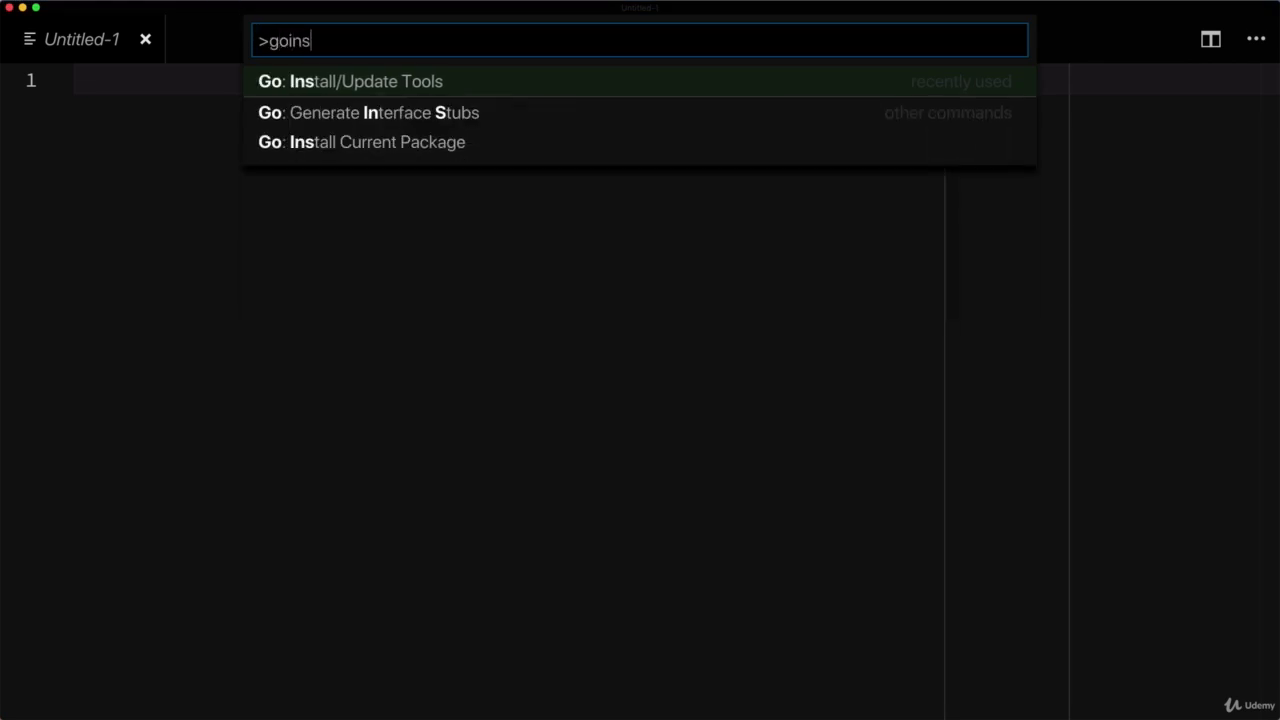
type("tall")
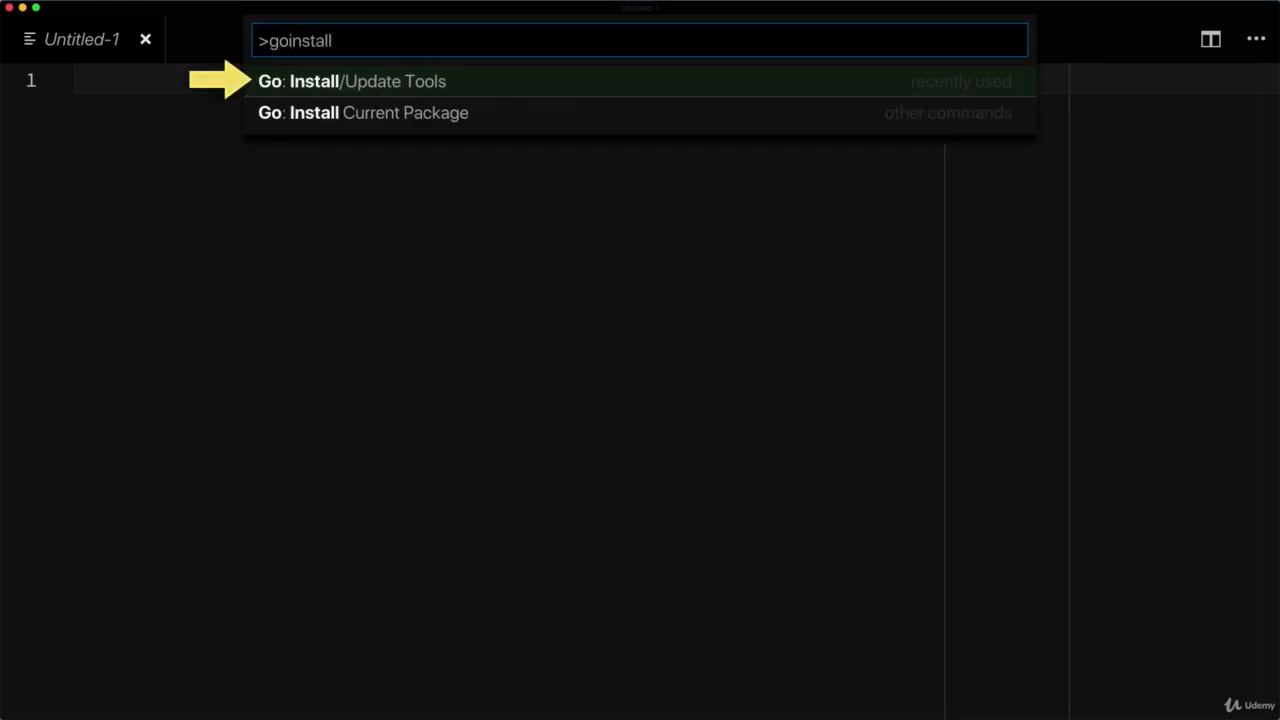
key("Return")
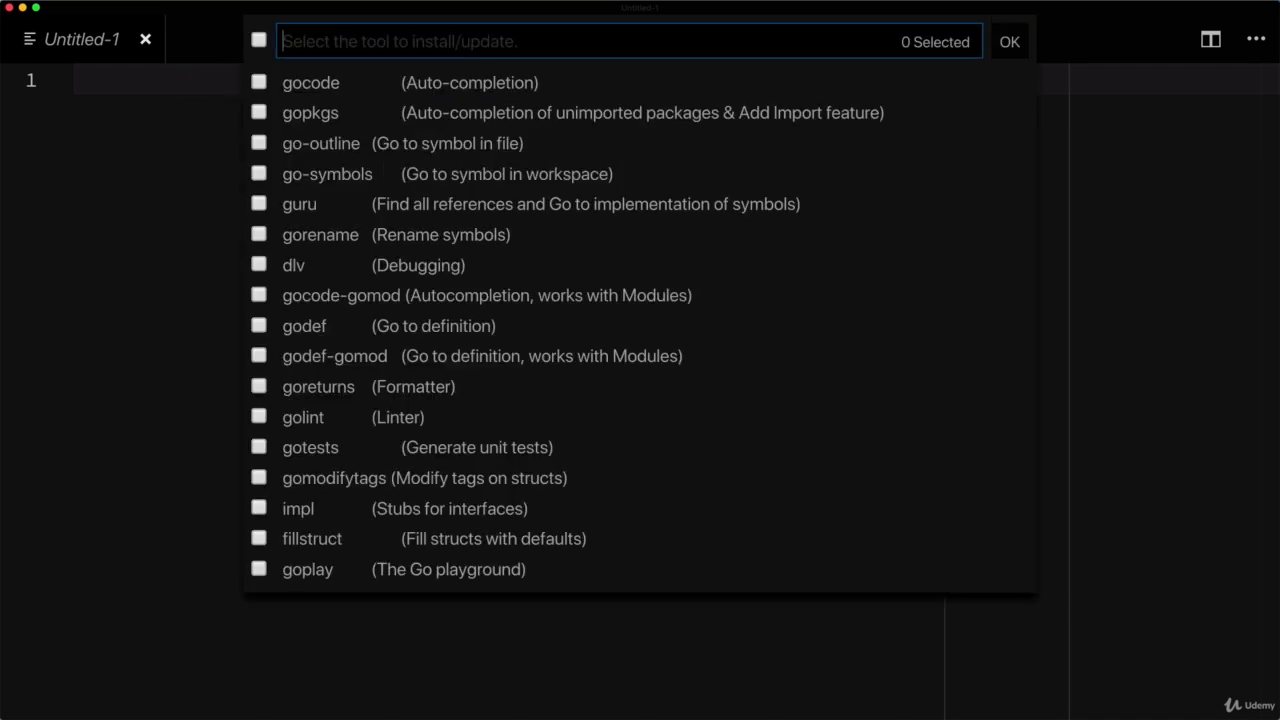
Select all the listed Go tools, install them and close the output panel.
left_click(258, 41)
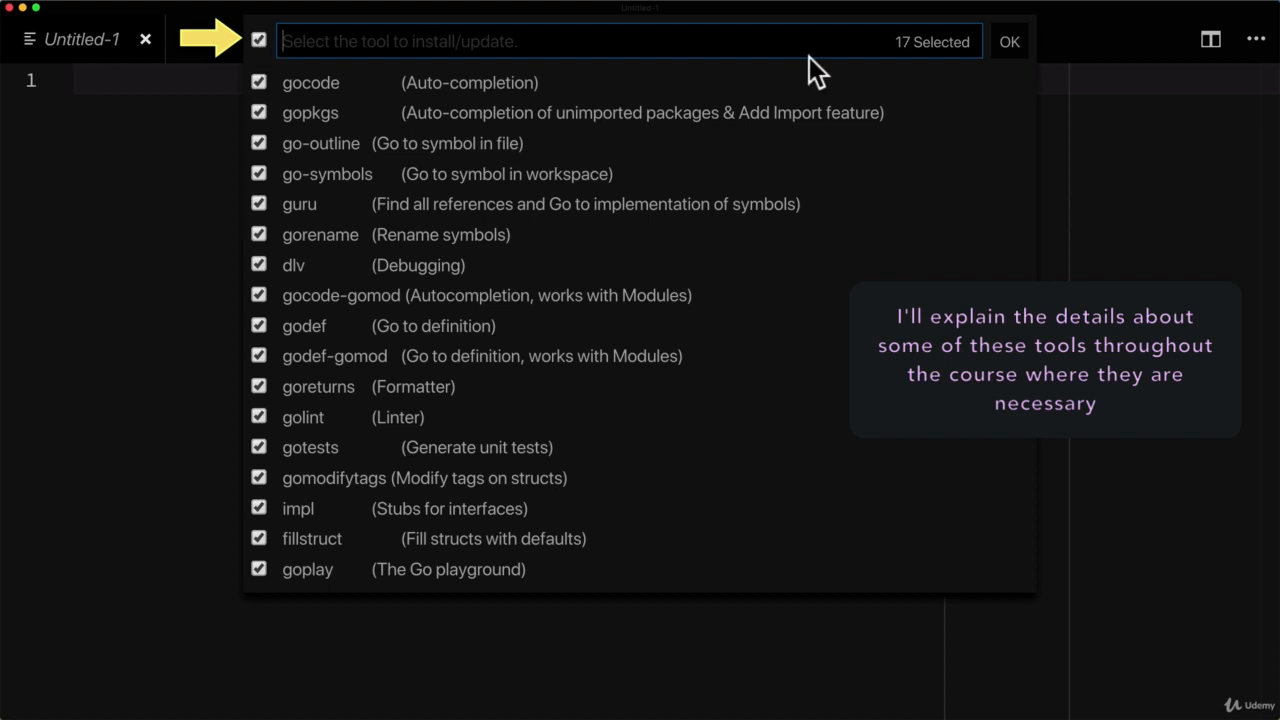
left_click(1006, 44)
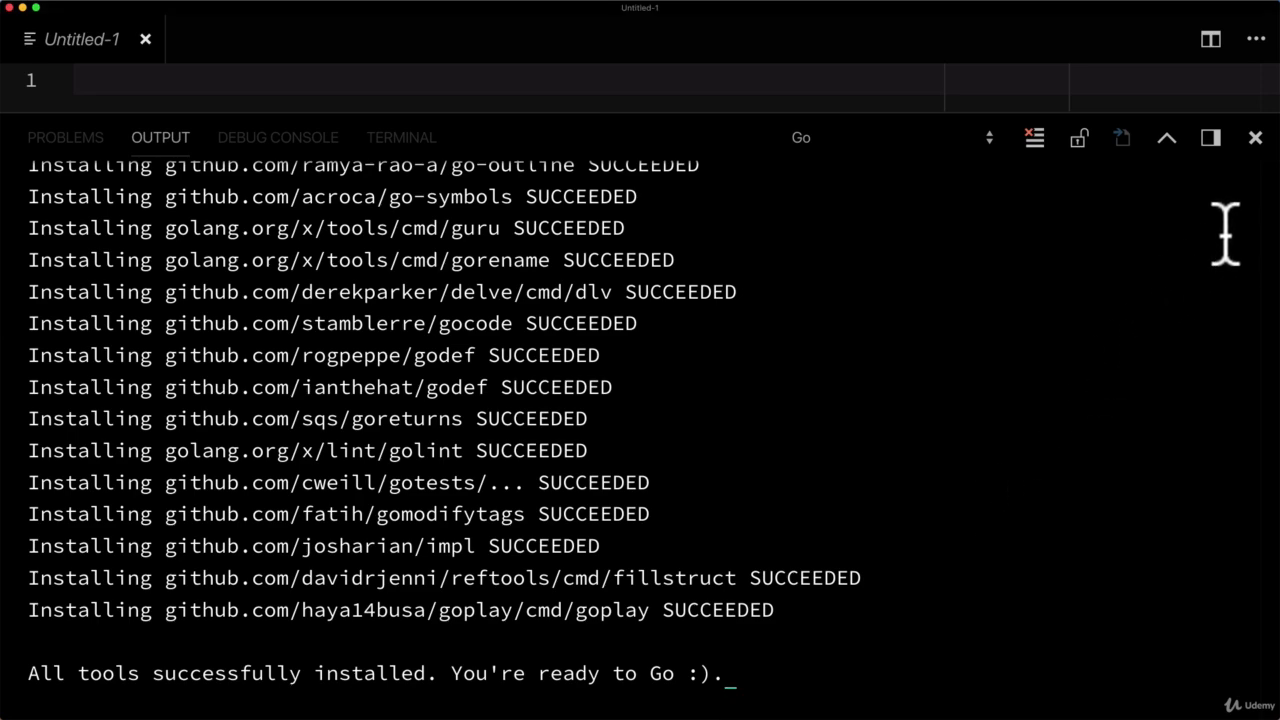
left_click(1254, 142)
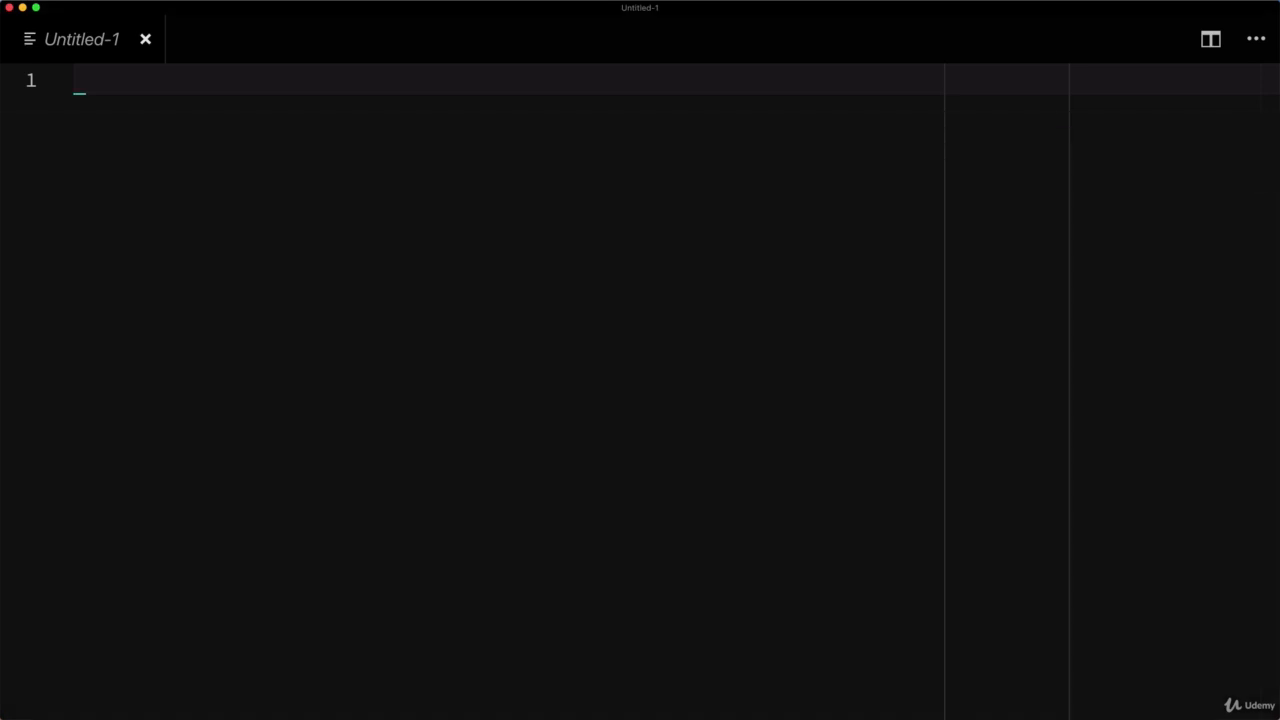